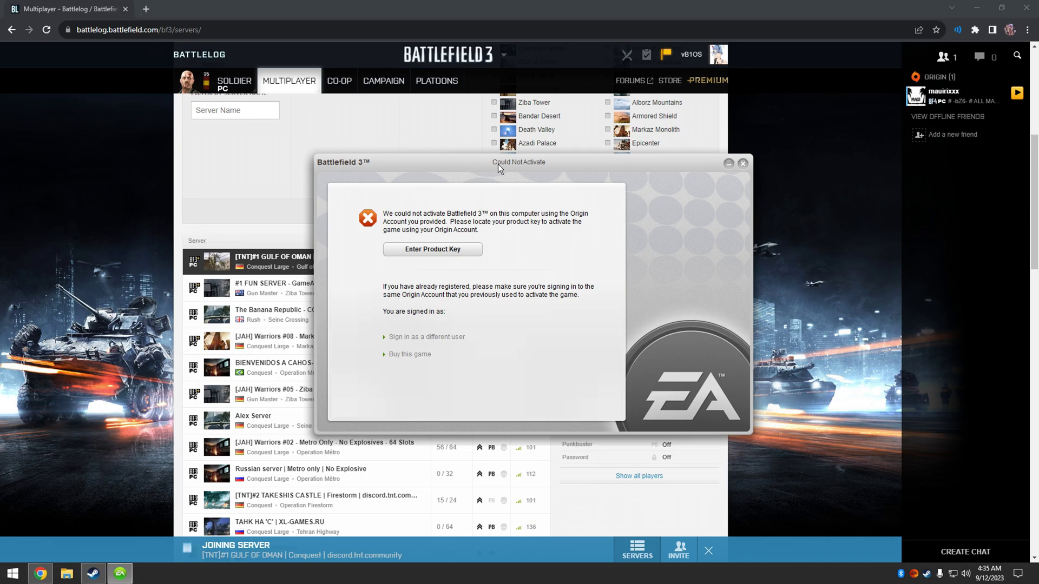
Move the 'Could Not Activate' error window aside and open a new Chrome tab
left_click_drag(498, 164, 457, 169)
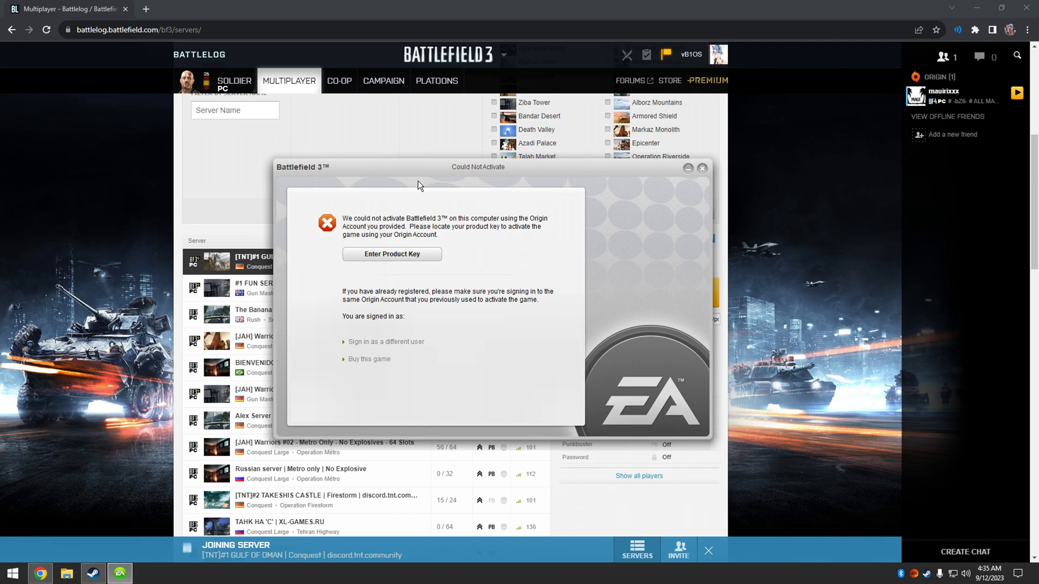
left_click(147, 8)
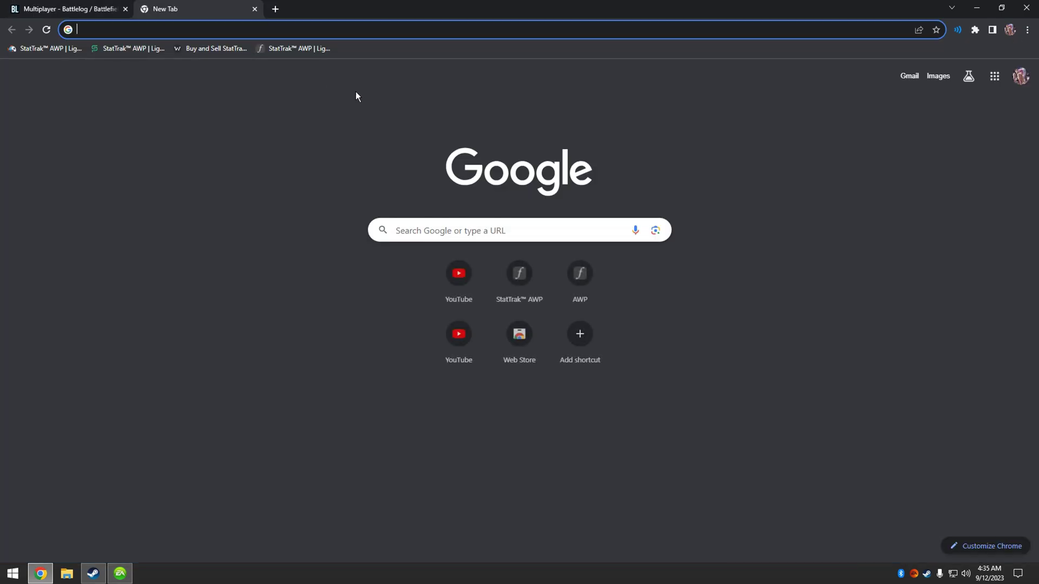
Open the Battlefield 3 activation fix video from your YouTube channel's Videos tab
left_click(440, 277)
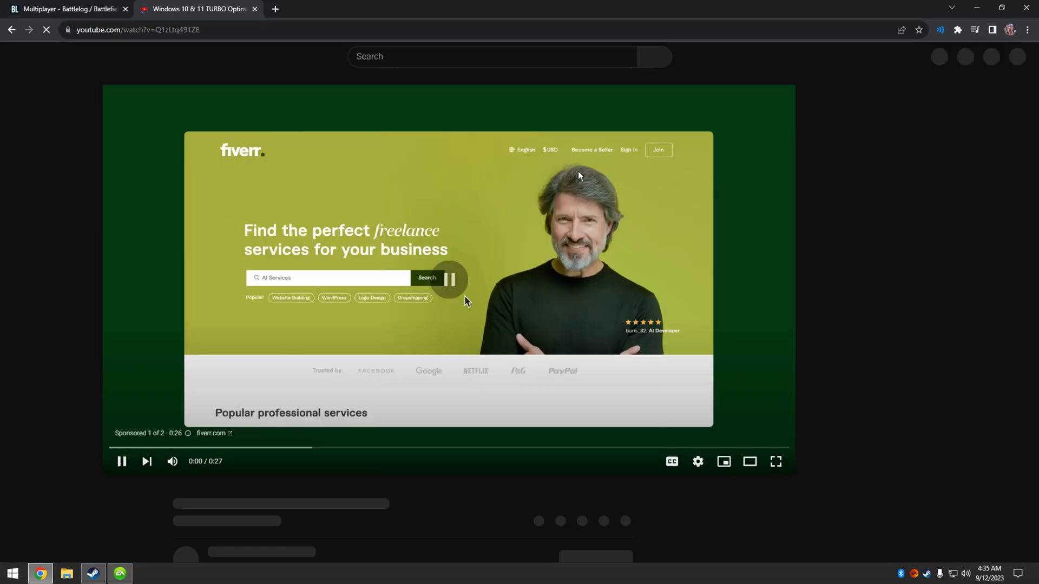
left_click(1004, 56)
left_click(924, 142)
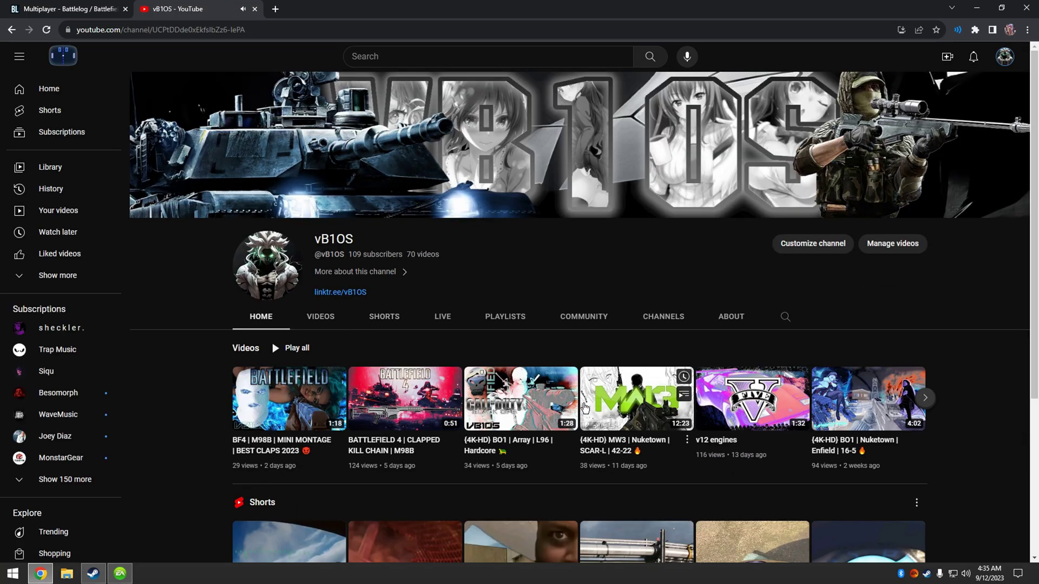
left_click(325, 317)
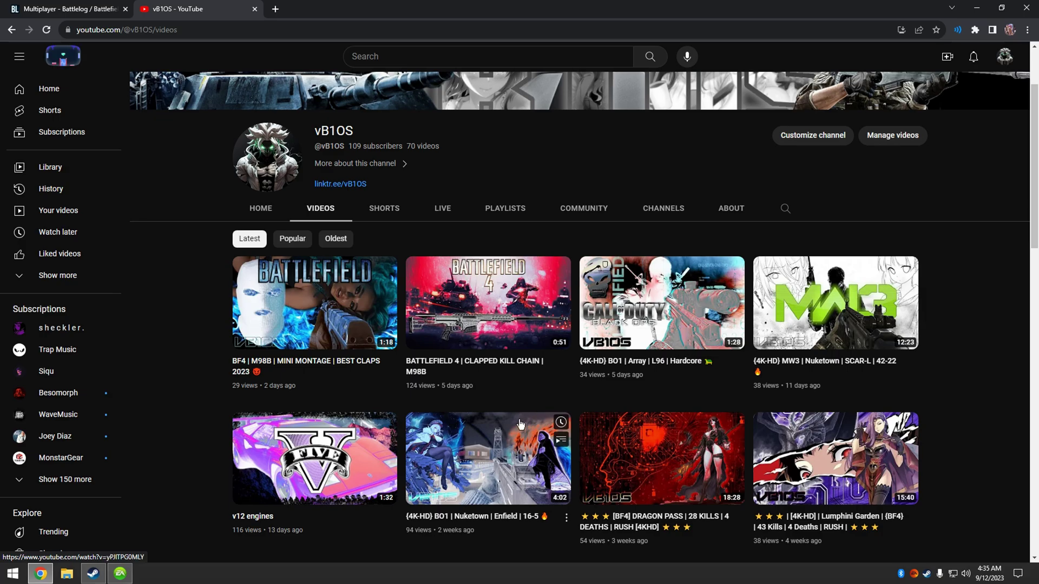
scroll(629, 434, "down", 4)
left_click(629, 434)
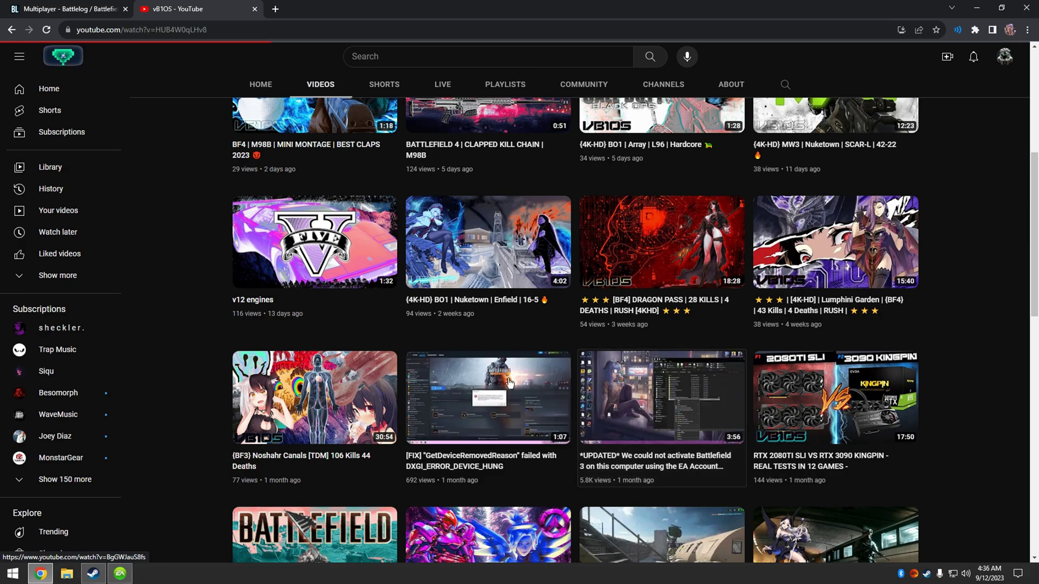
Follow the description's alternative Origin link to MediaFire and download OriginSetup-10.5.119.52718.exe
scroll(292, 349, "down", 4)
left_click(292, 349)
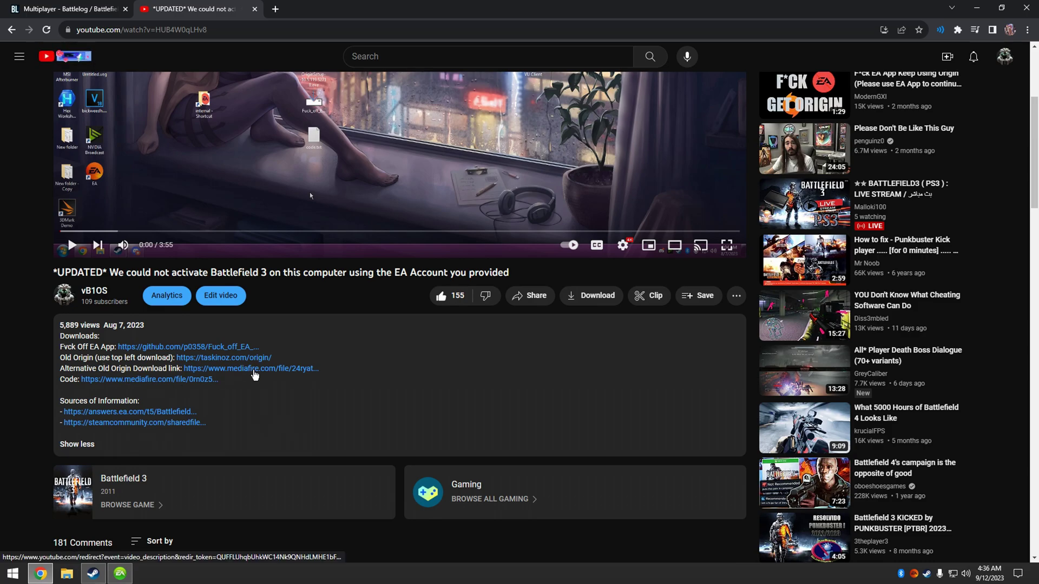
left_click(250, 368)
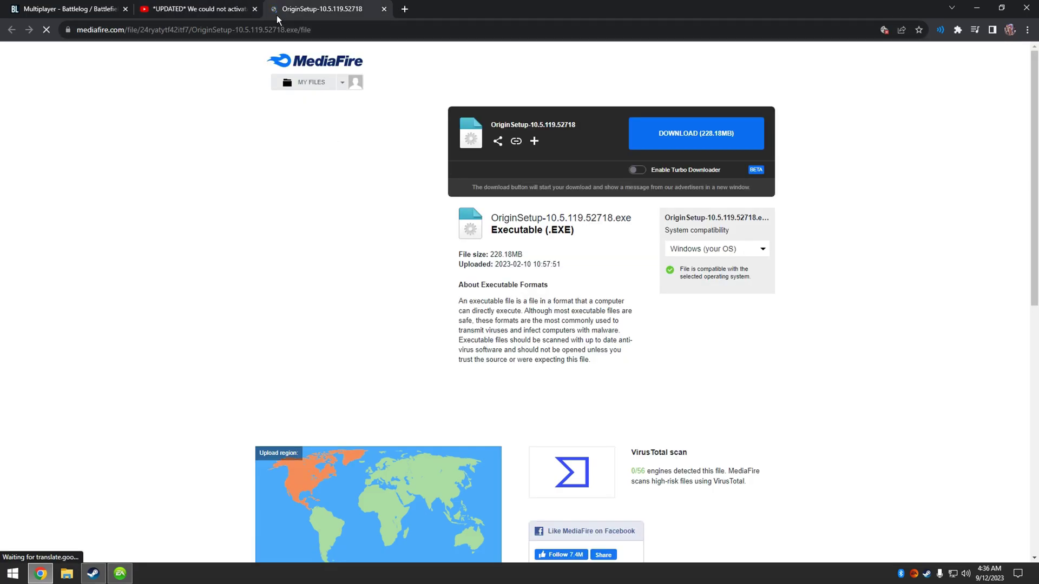
left_click(649, 134)
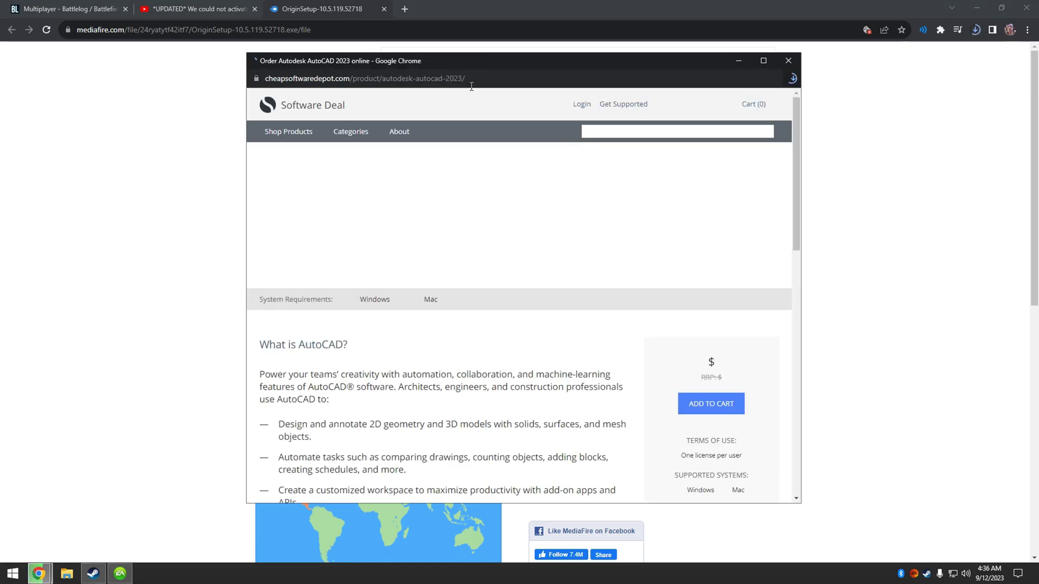
Close the MediaFire ad and open the video description's Code link in a background tab
left_click(788, 60)
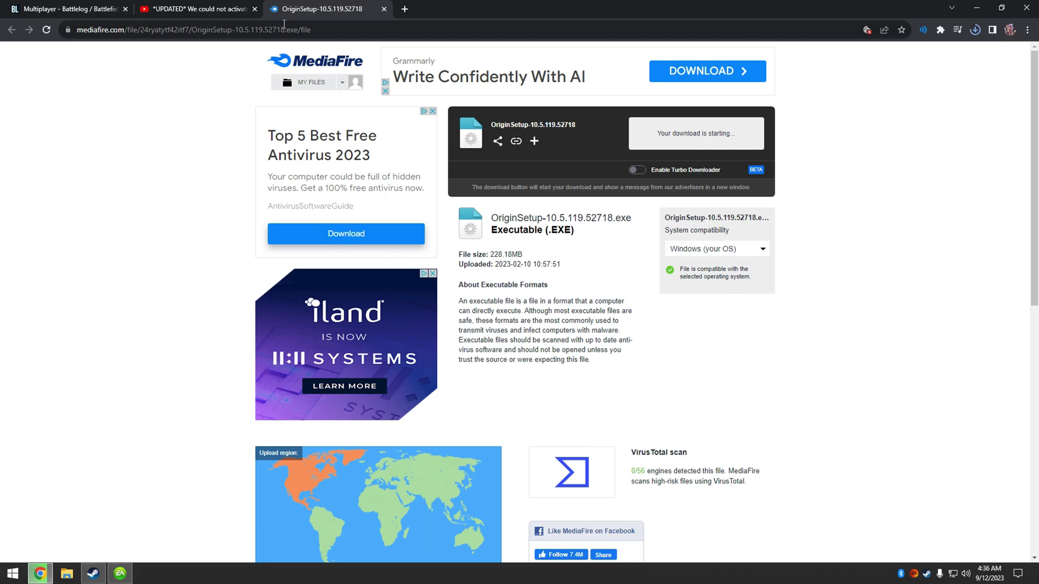
left_click(194, 9)
right_click(118, 383)
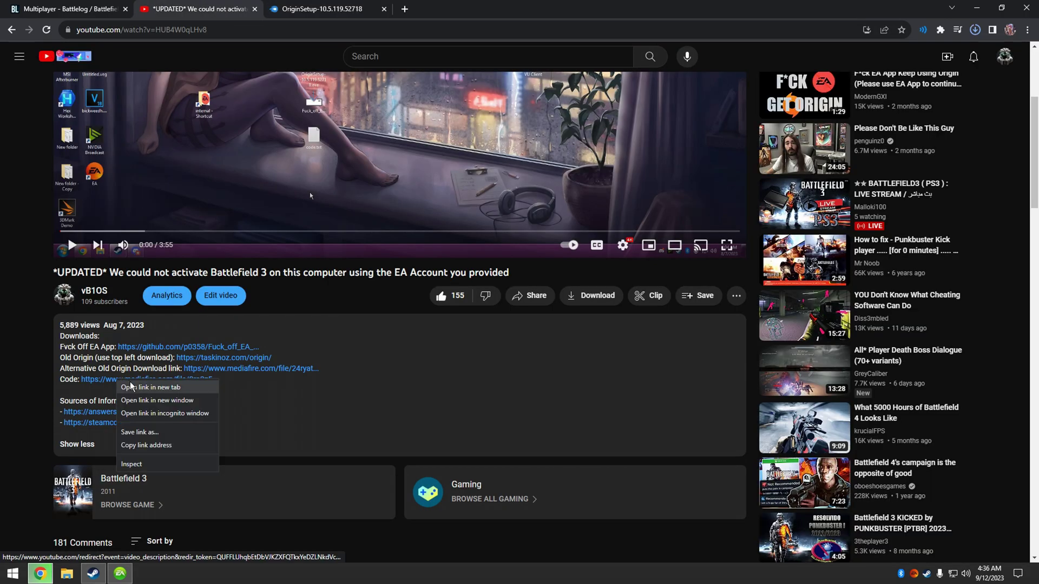
left_click(133, 388)
Download code.txt from its MediaFire page and return to the fix video's description links
left_click(384, 9)
left_click(325, 9)
left_click(697, 135)
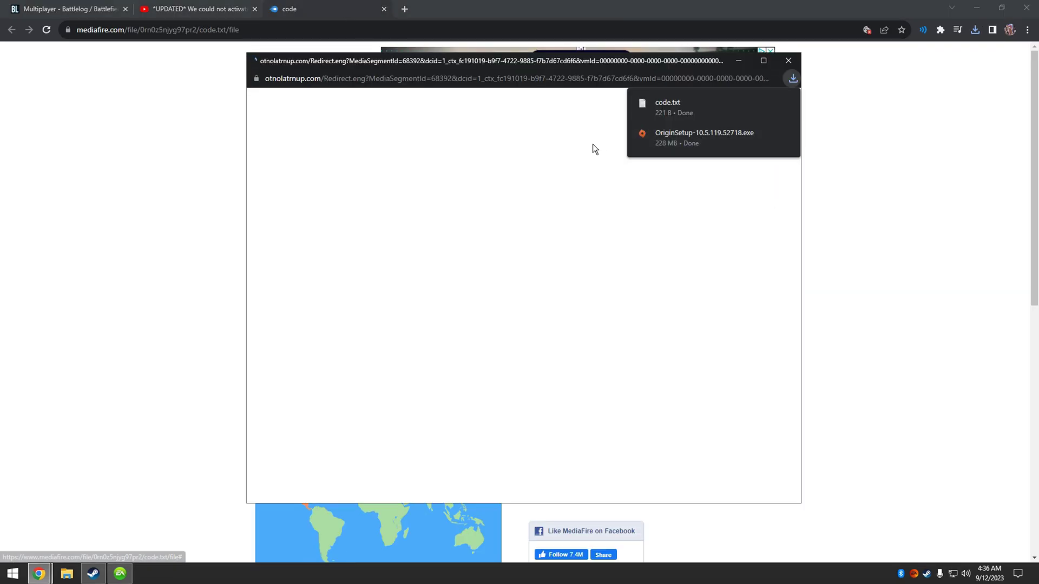
left_click(790, 61)
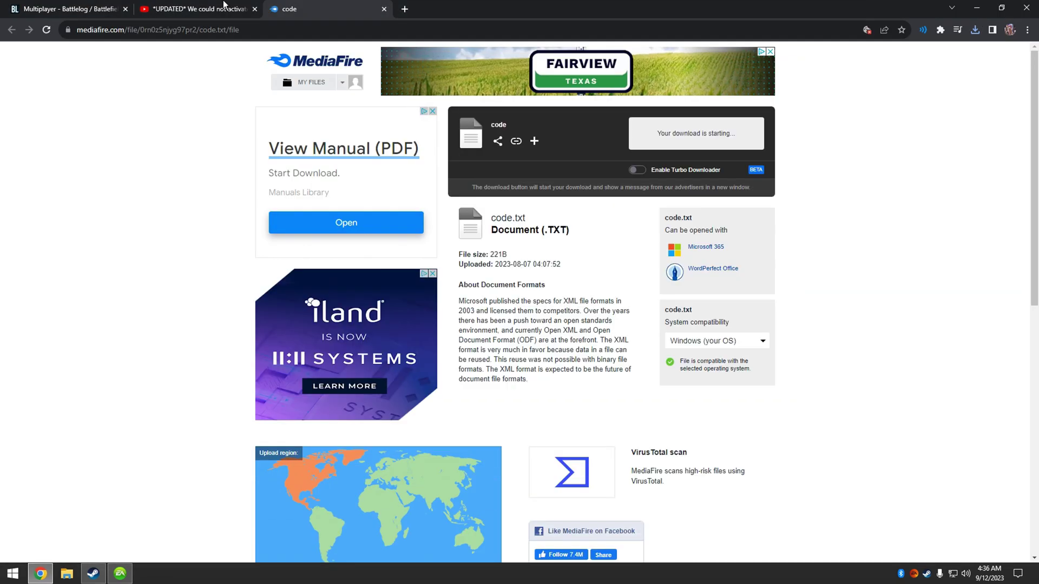
left_click(195, 9)
right_click(139, 351)
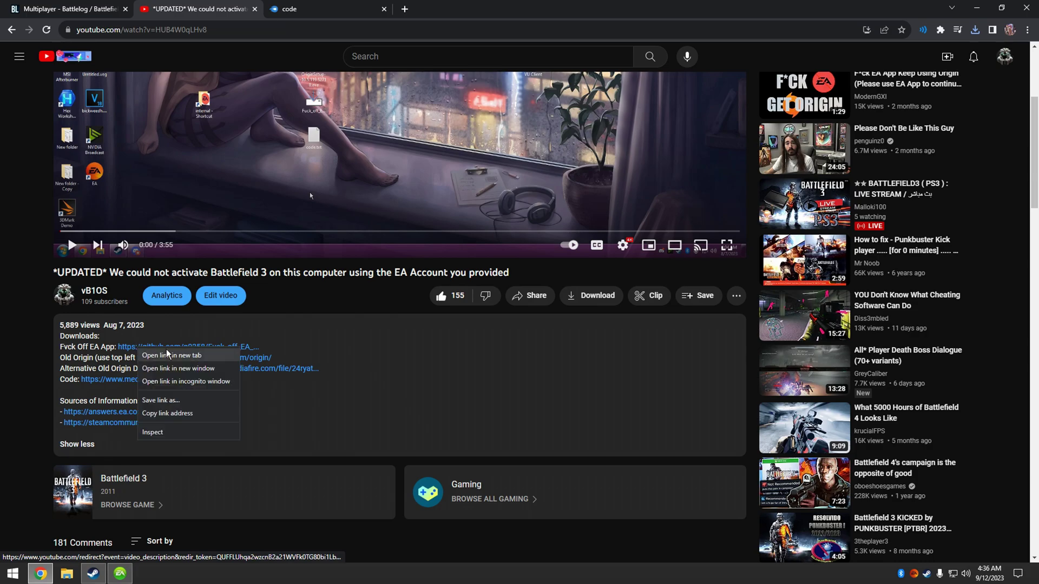
Download Fuck_off_EA_App_installer.exe from the GitHub Release v2 page and confirm all downloads finished
left_click(167, 359)
left_click(457, 9)
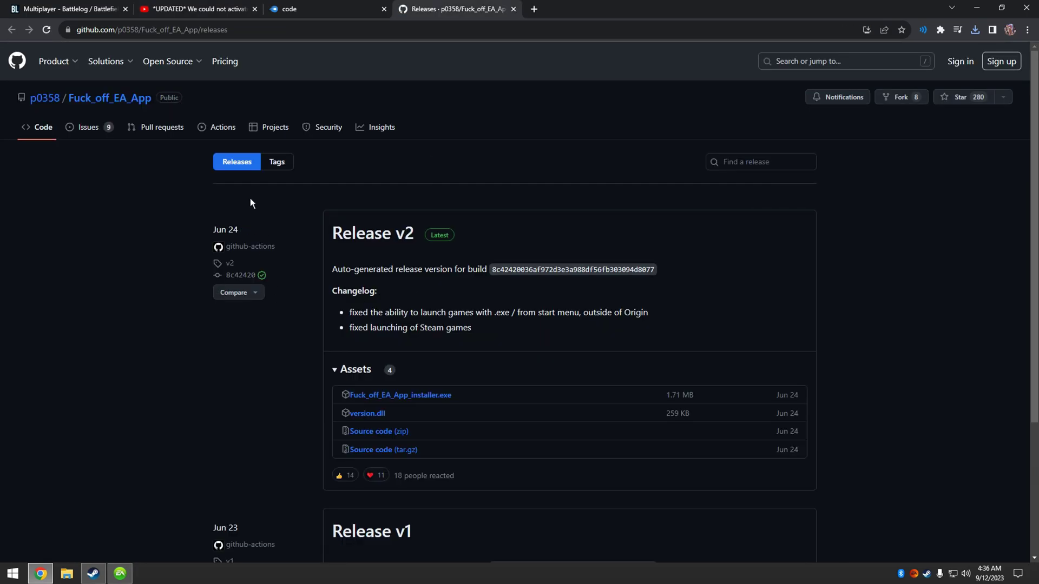
left_click(428, 398)
left_click(975, 31)
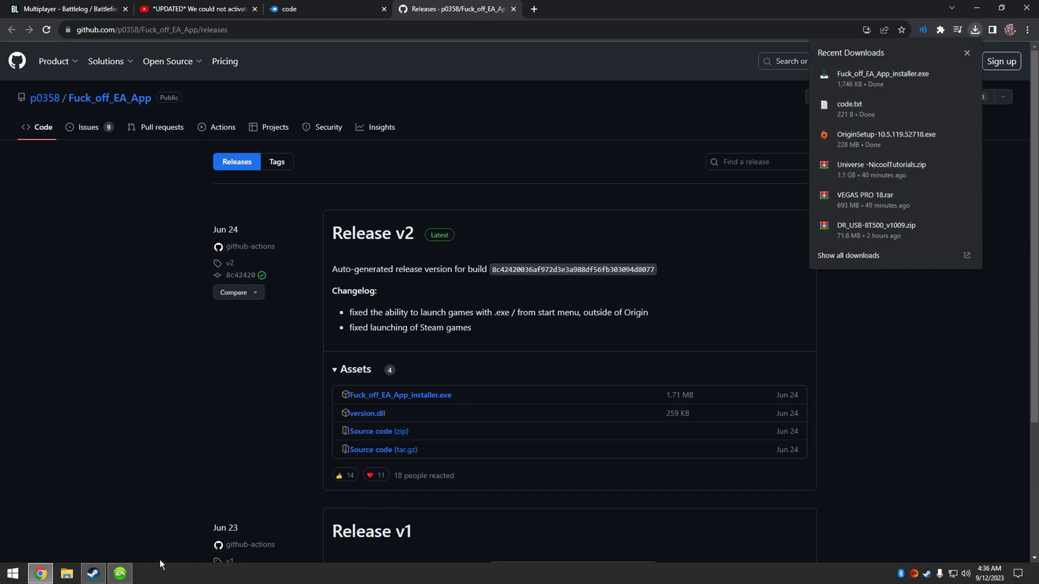
left_click(120, 573)
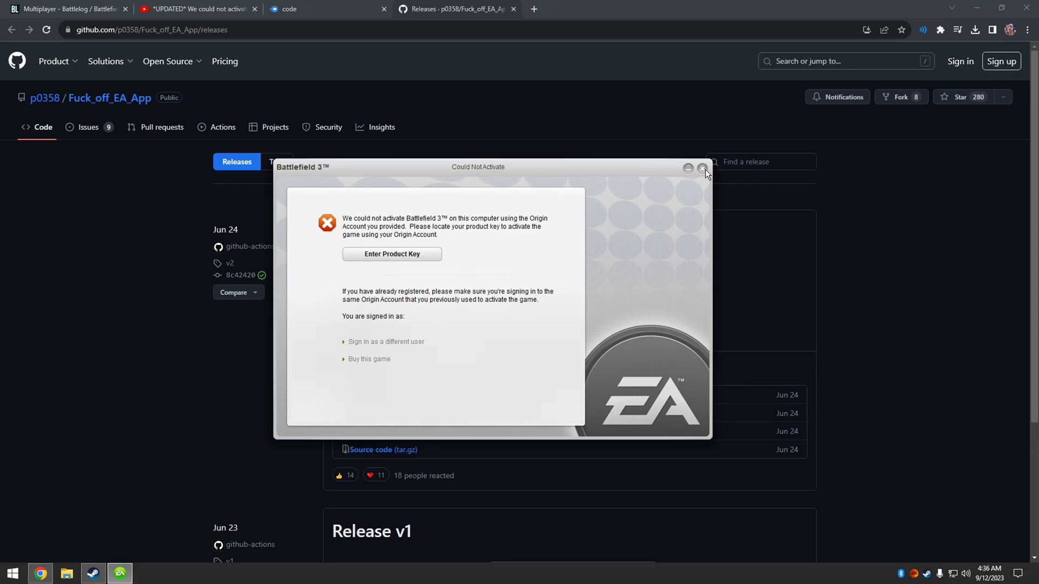
Close the Battlefield 3 activation window, exit Steam from the tray, and open Control Panel
left_click(703, 168)
left_click(457, 312)
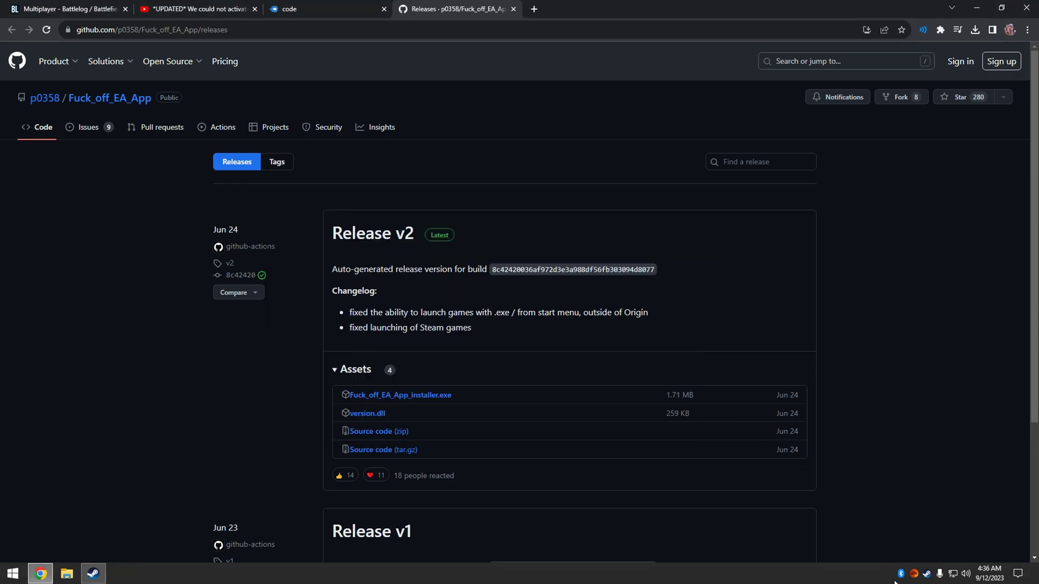
right_click(926, 574)
left_click(881, 560)
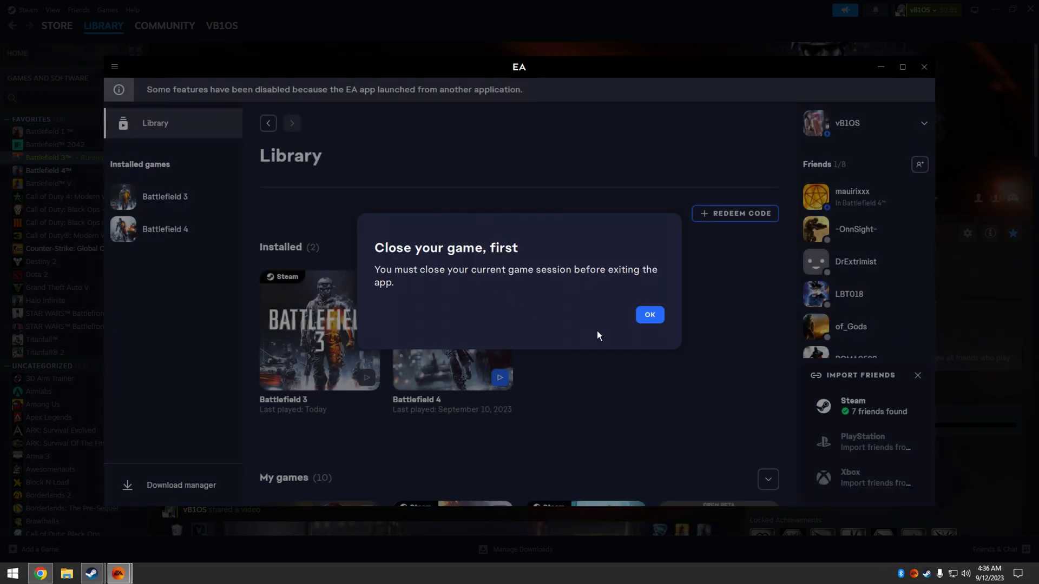
left_click(652, 315)
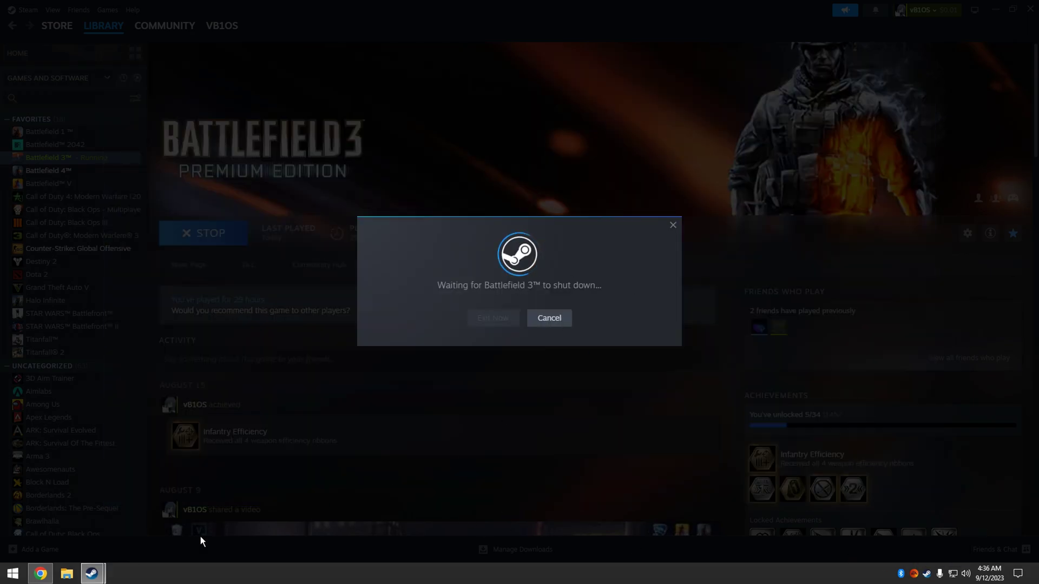
left_click(13, 574)
left_click(180, 471)
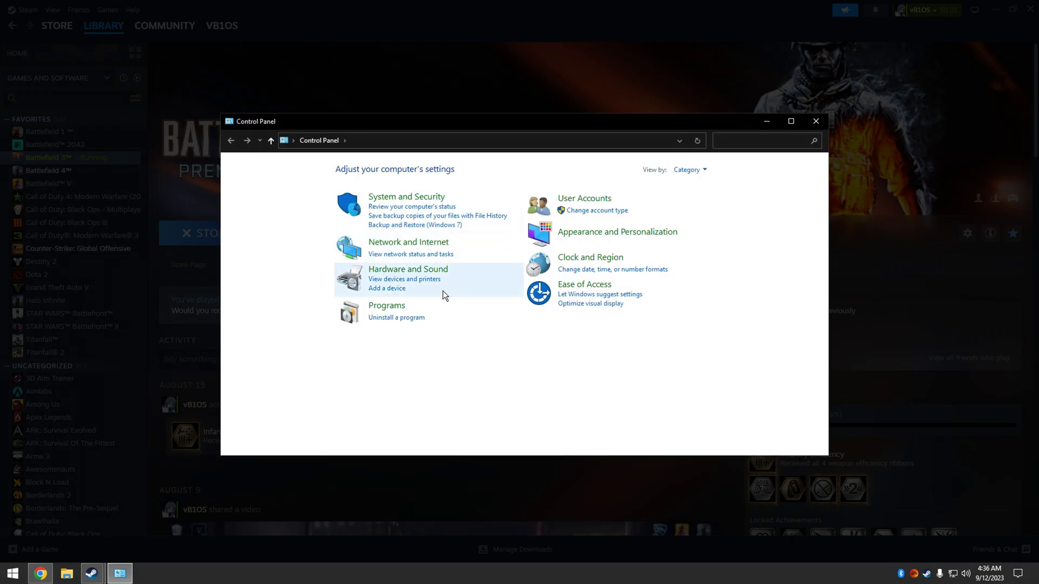
Sort installed programs by install date, attempt to uninstall the EA app, then open Task Manager's details
left_click(393, 320)
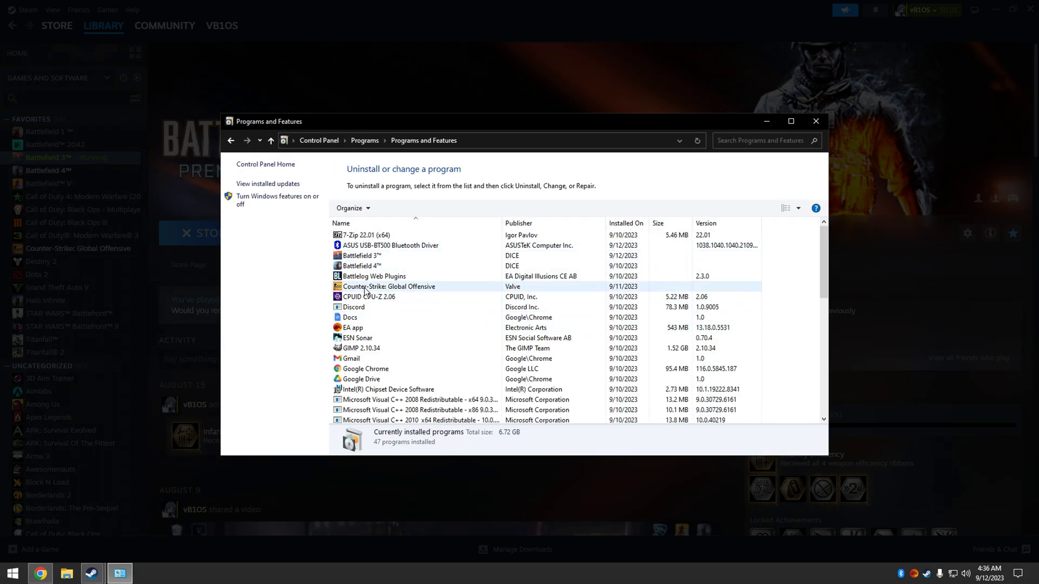
left_click(626, 223)
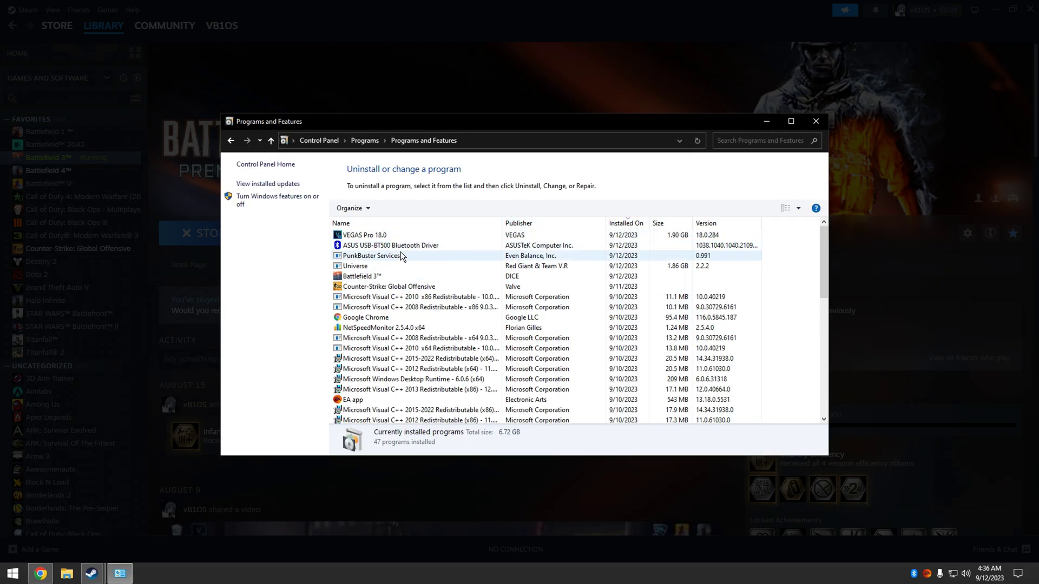
left_click(377, 399)
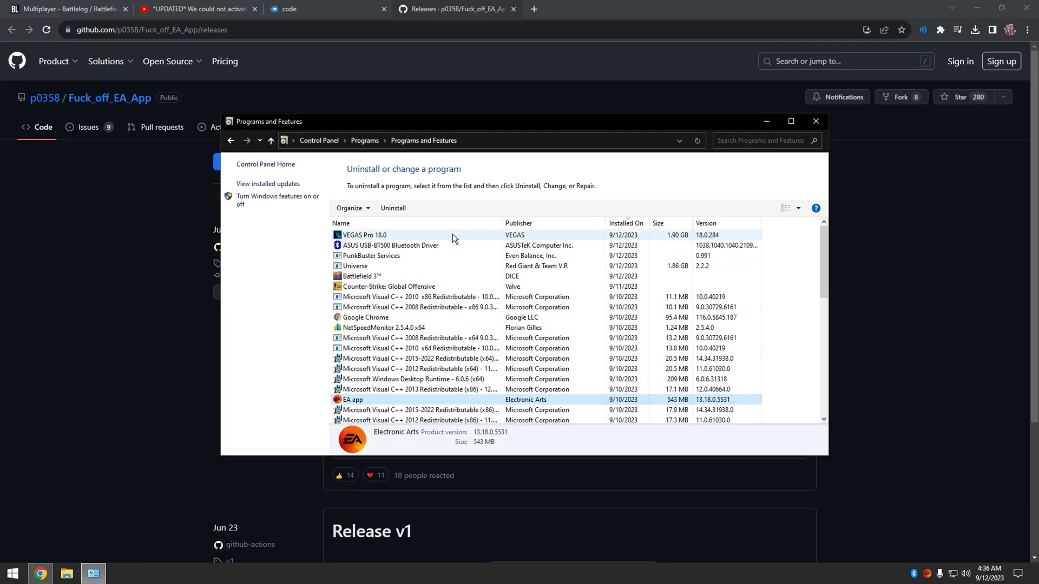
left_click(389, 209)
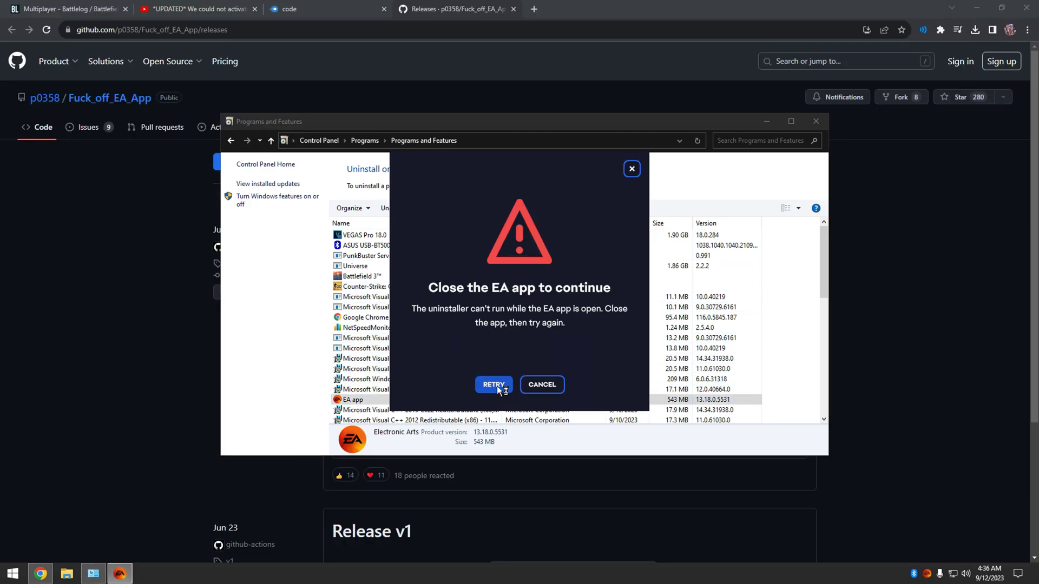
left_click(629, 170)
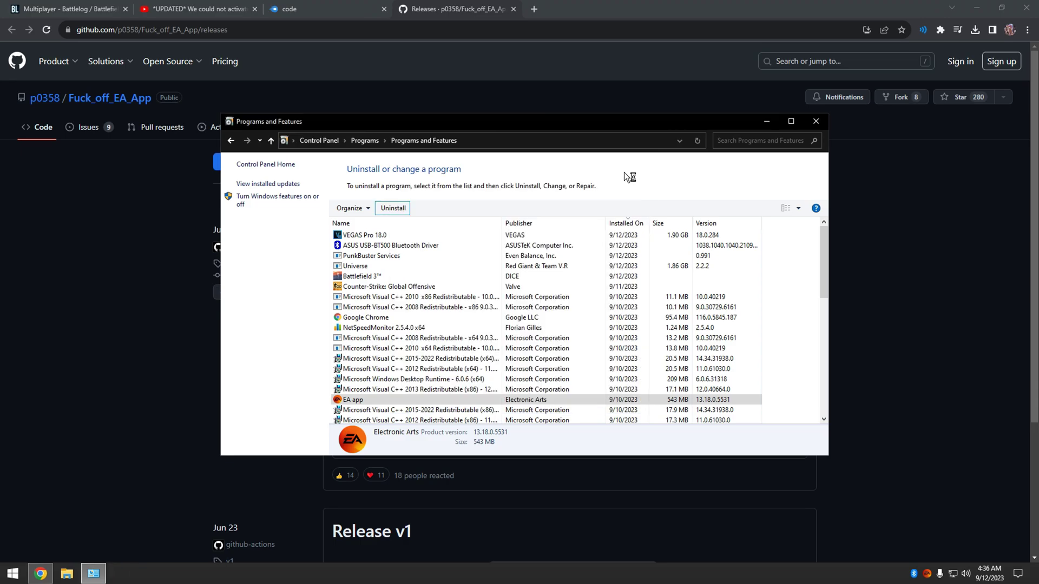
key("ctrl+shift+Escape")
left_click(516, 197)
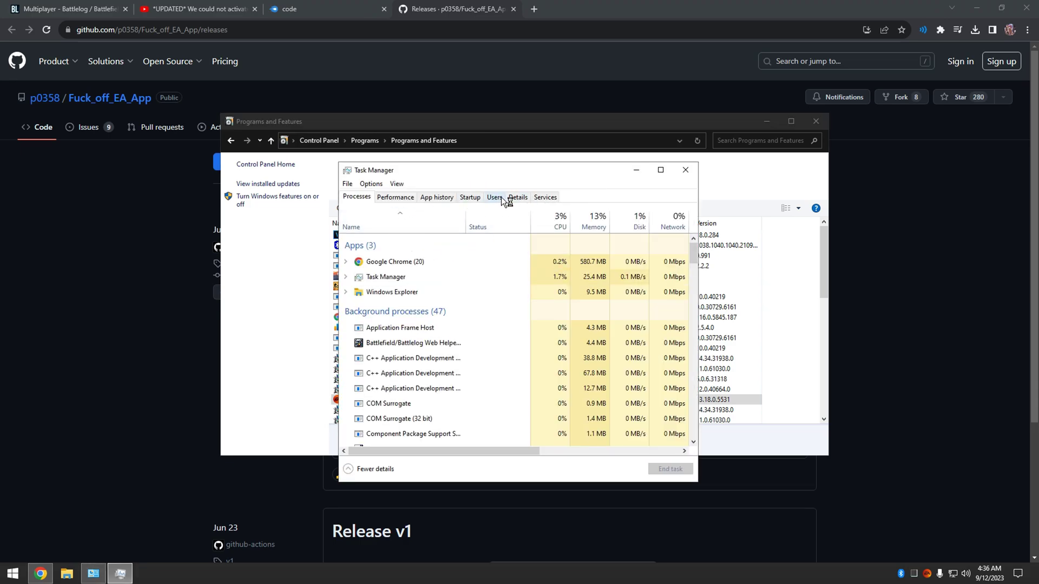
End the EADesktop, EABackgroundService and EASteamProxy processes, then close Task Manager
left_click(496, 197)
left_click(509, 199)
scroll(442, 276, "down", 5)
left_click(410, 341)
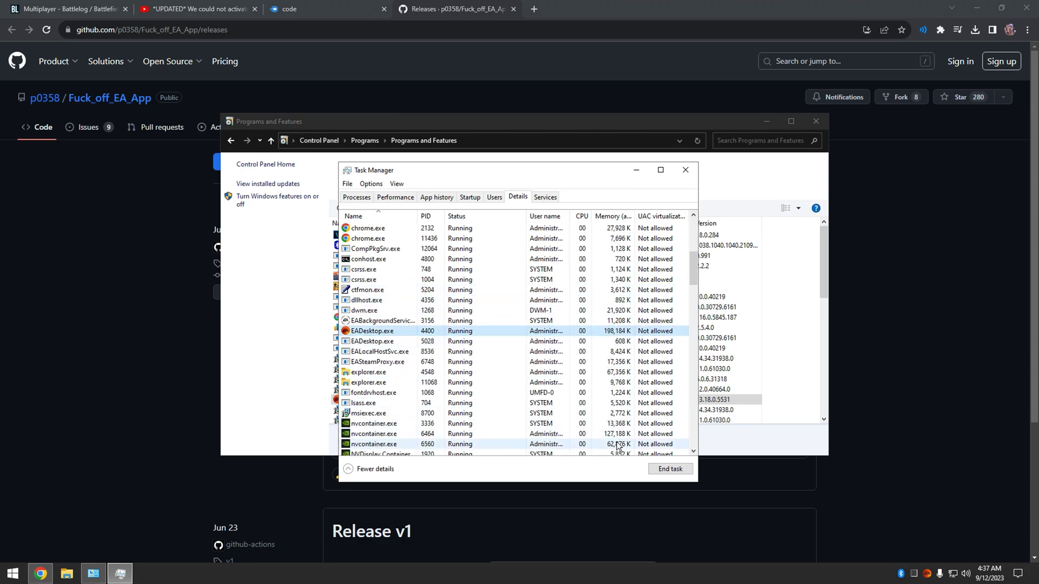
left_click(670, 468)
left_click(535, 302)
left_click(508, 320)
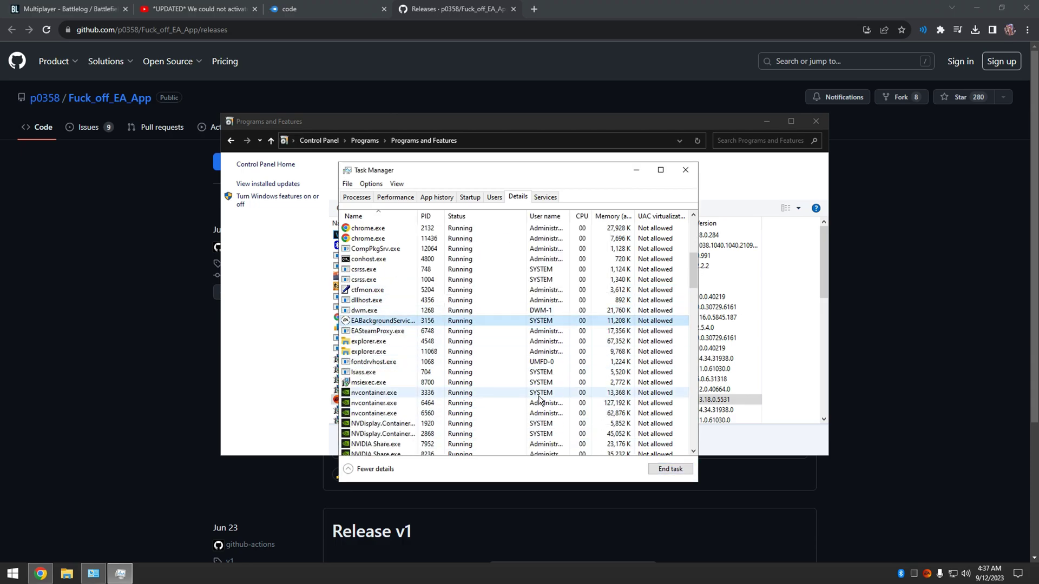
left_click(669, 469)
left_click(534, 303)
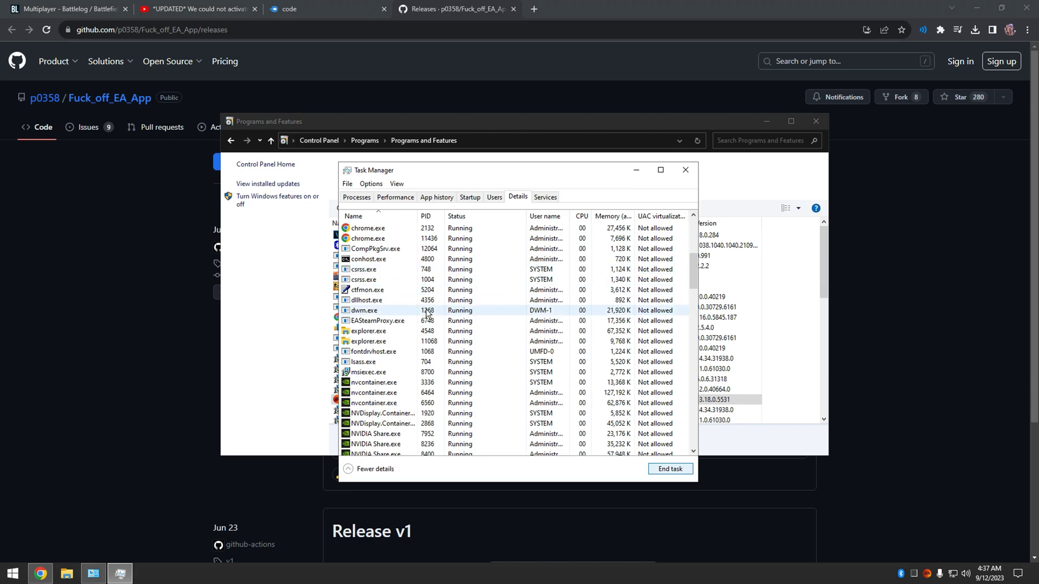
left_click(690, 471)
left_click(534, 303)
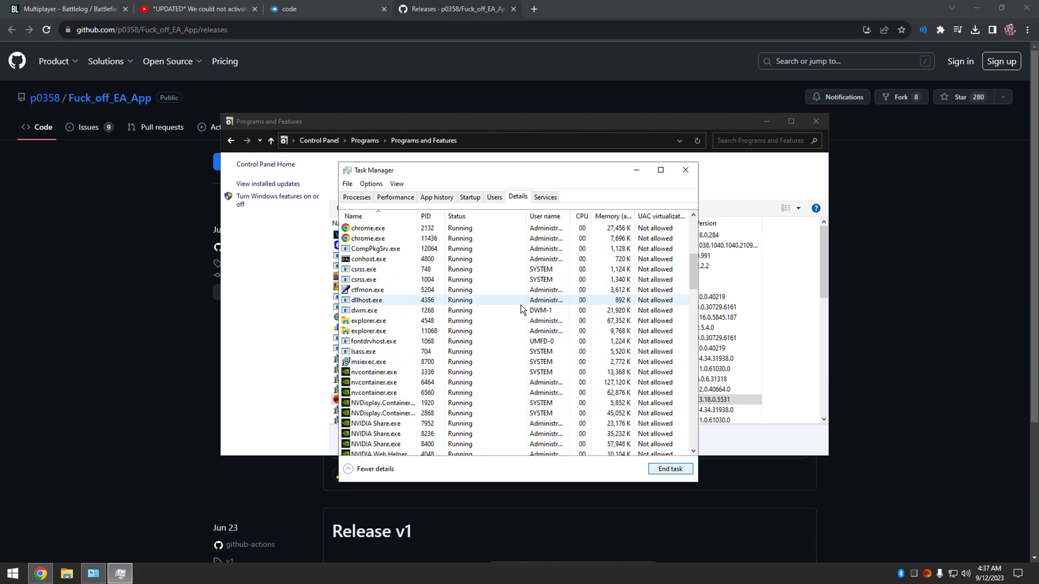
left_click(685, 170)
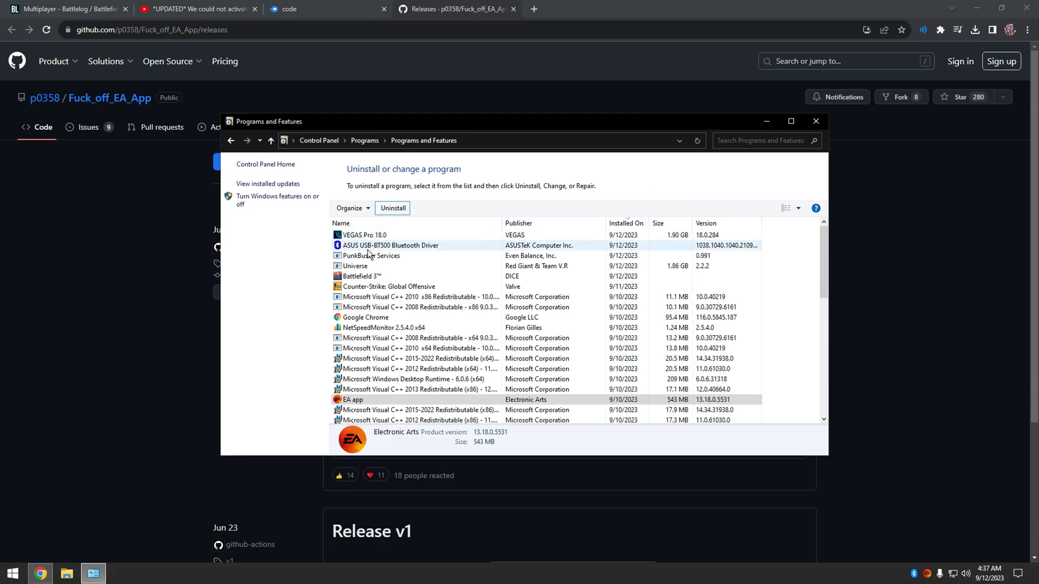
Confirm the EA app uninstall, dismiss the success message and close Programs and Features
left_click(395, 209)
left_click(492, 383)
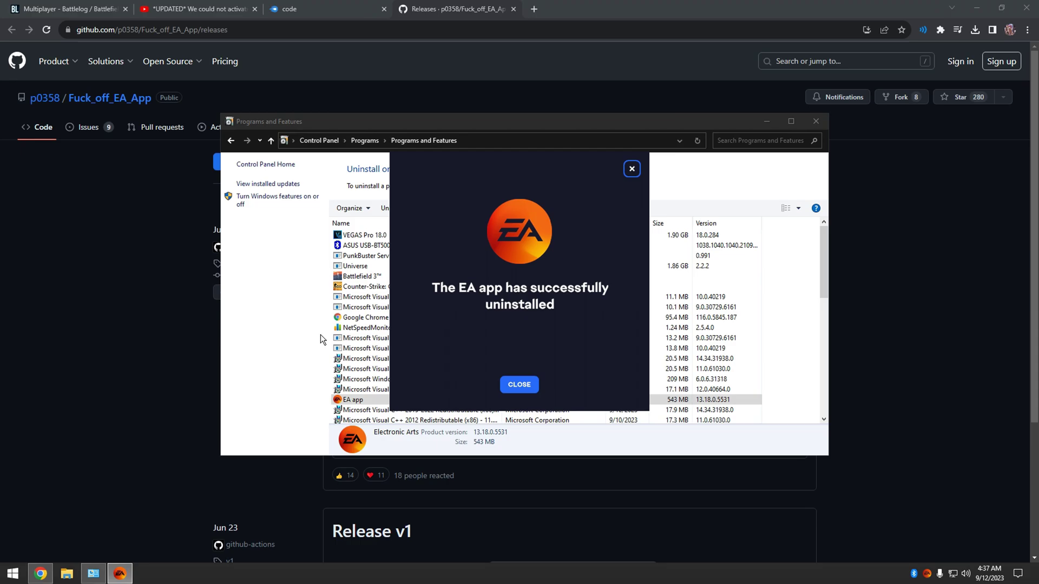
left_click(519, 384)
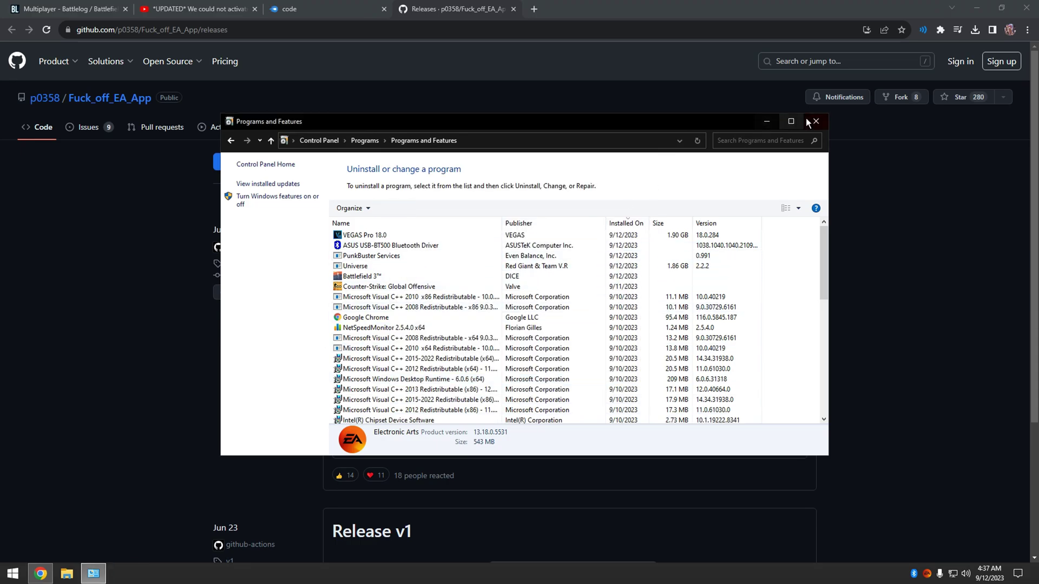
left_click(815, 120)
key("super+e")
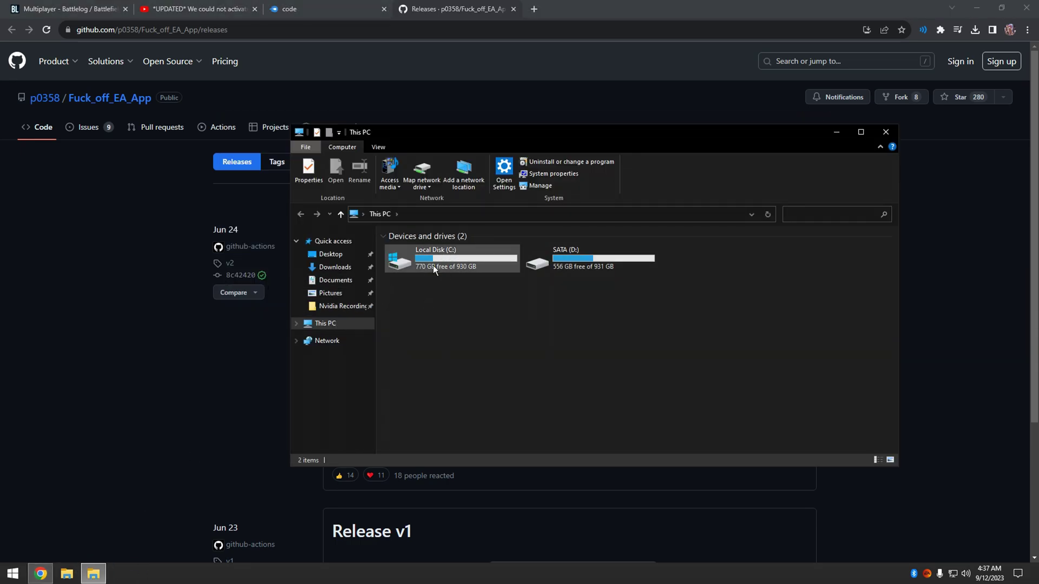
Delete the EA Core, EA Logs, Electronic Arts and Origin folders from C:\ProgramData
double_click(432, 265)
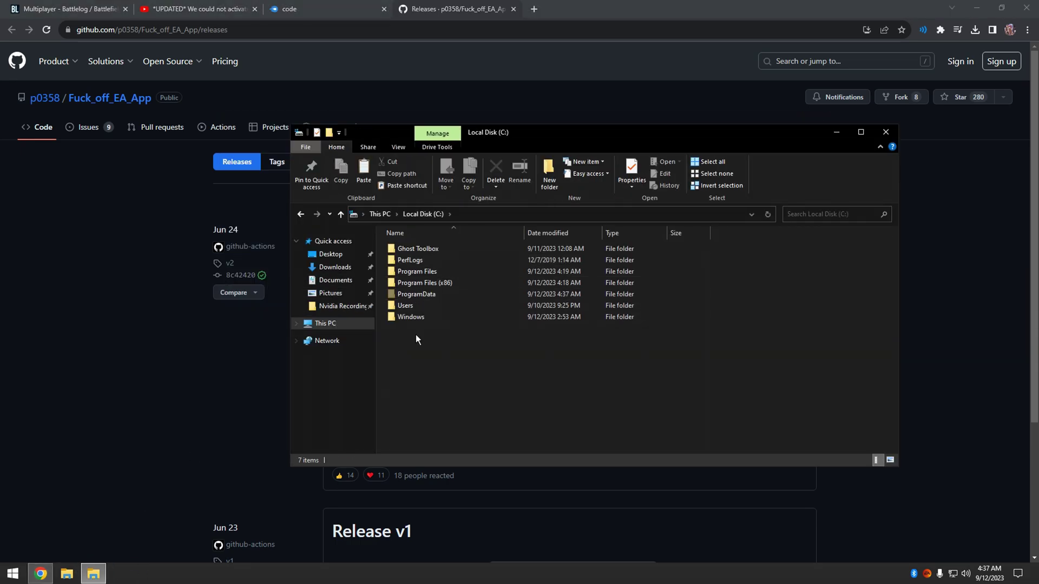
double_click(434, 293)
scroll(431, 319, "down", 1)
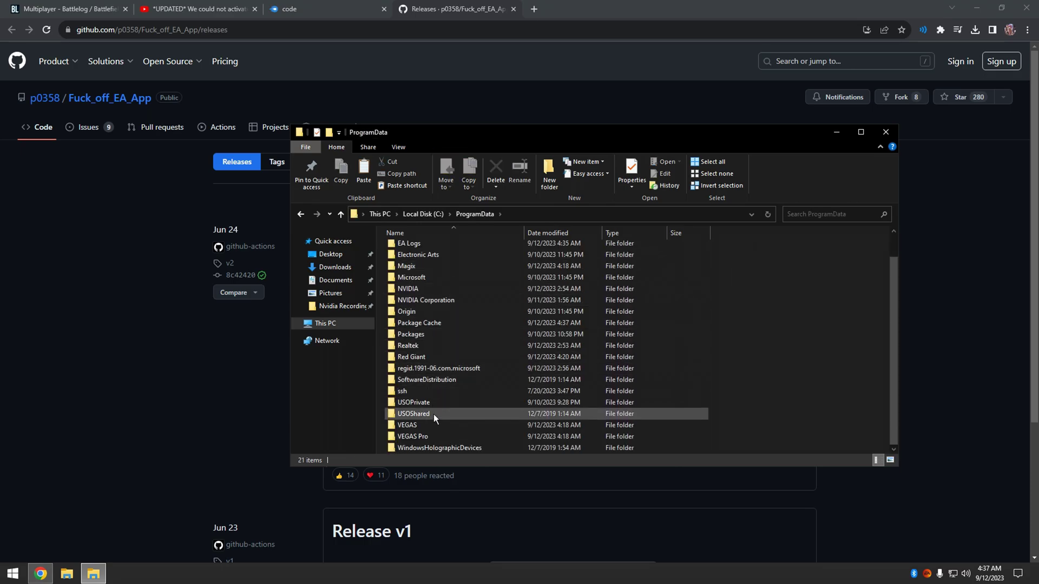
scroll(427, 381, "up", 1)
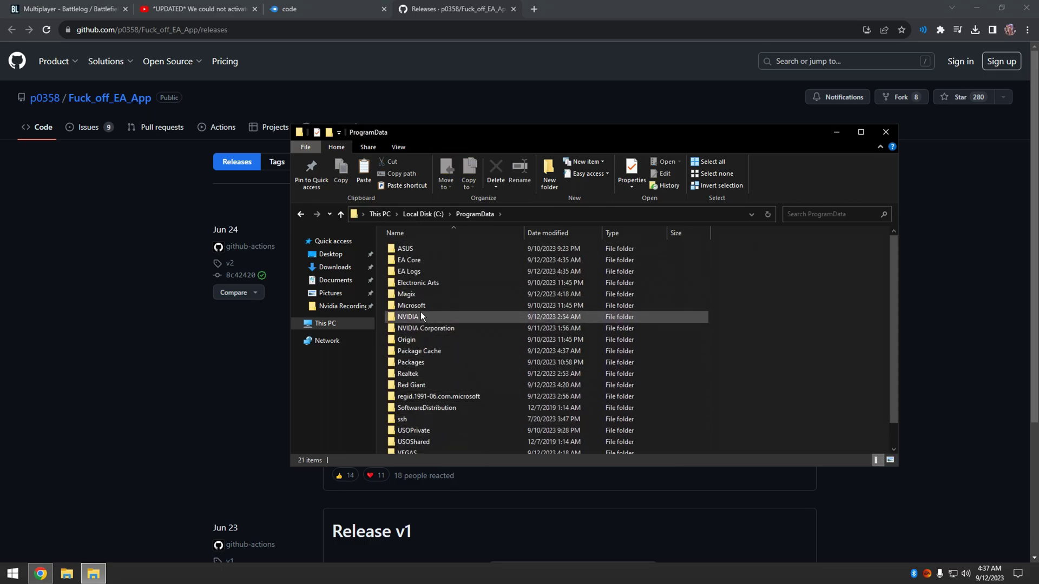
left_click_drag(711, 260, 648, 280)
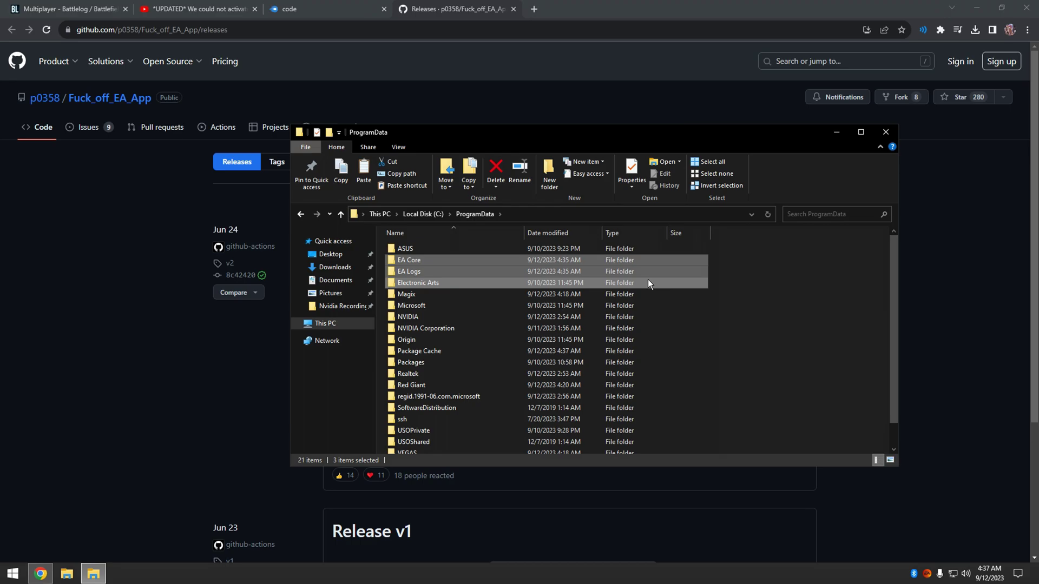
key("Delete")
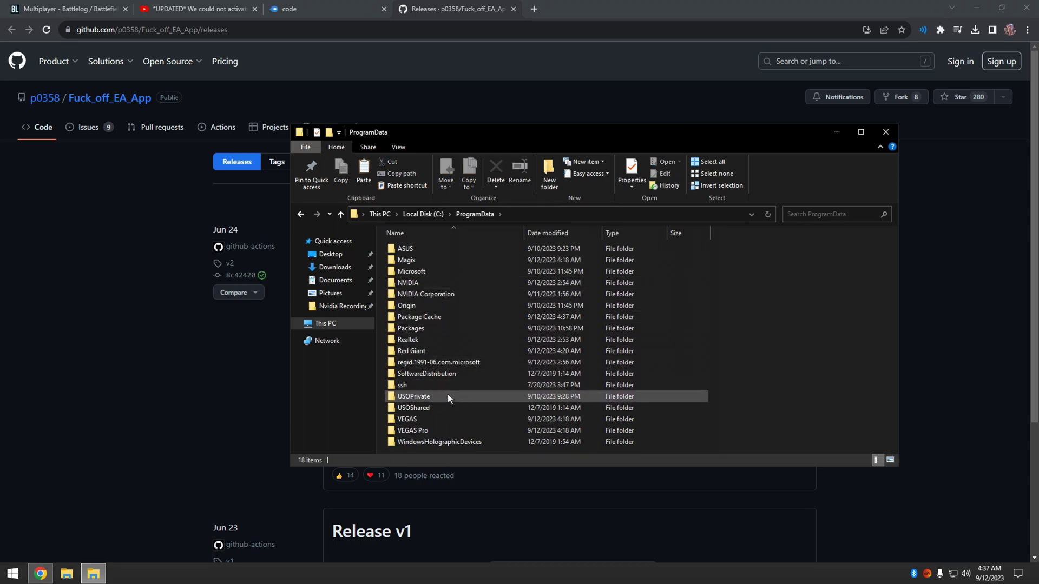
left_click(433, 304)
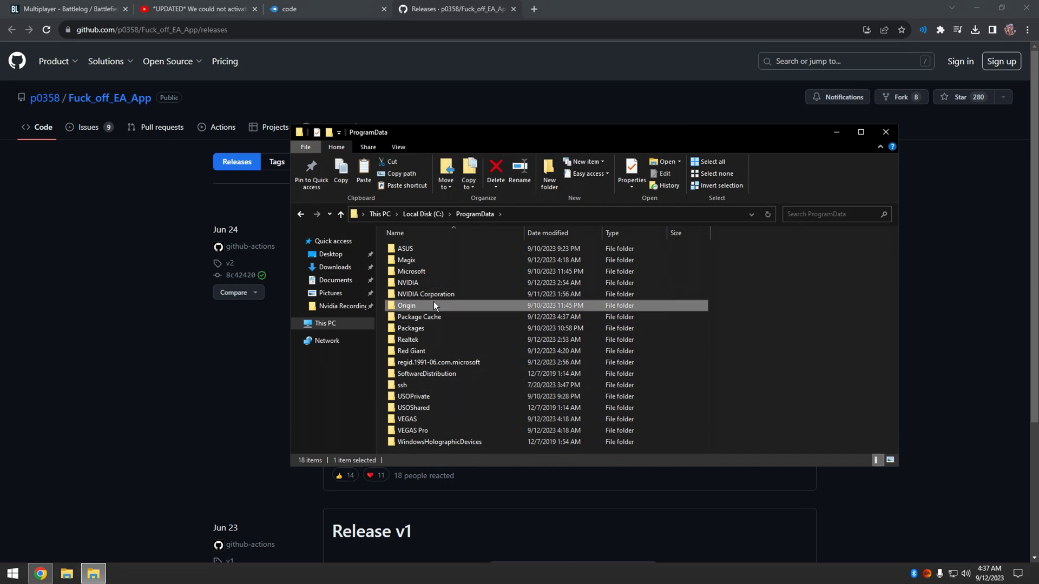
key("Delete")
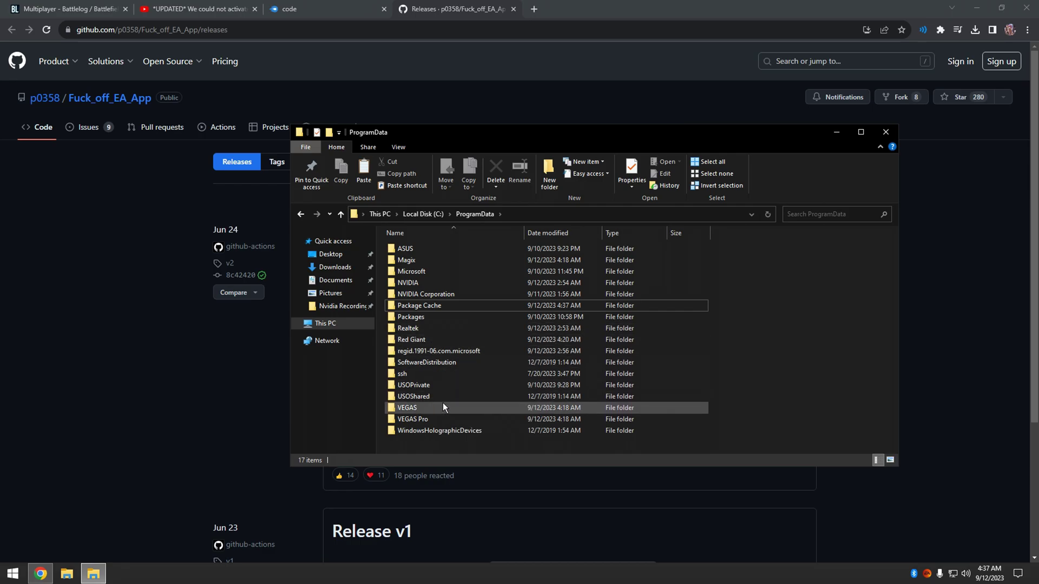
Delete the EA Games and Electronic Arts folders from C:\Program Files
key("alt+Up")
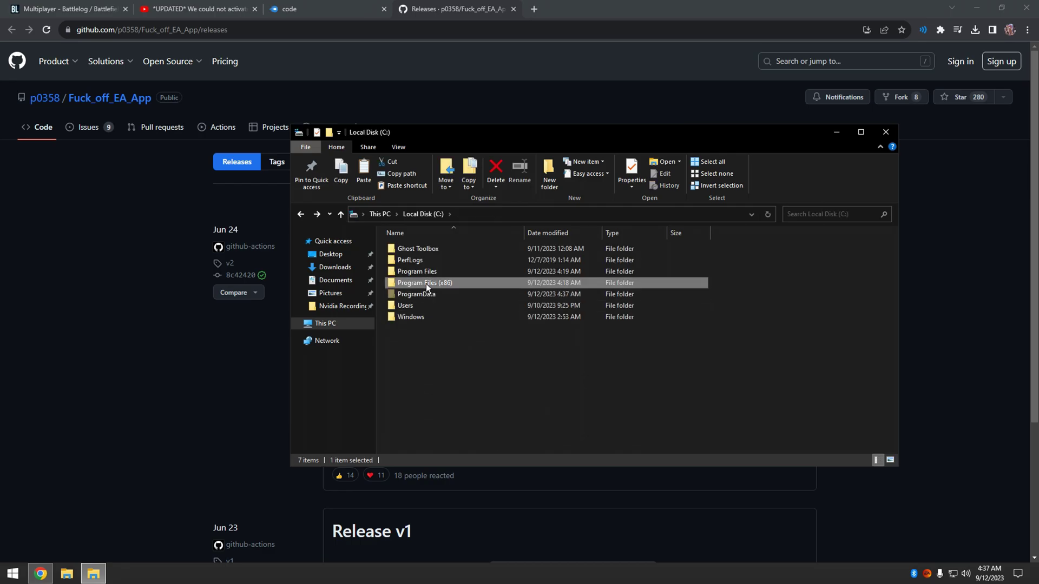
double_click(426, 283)
scroll(435, 383, "down", 1)
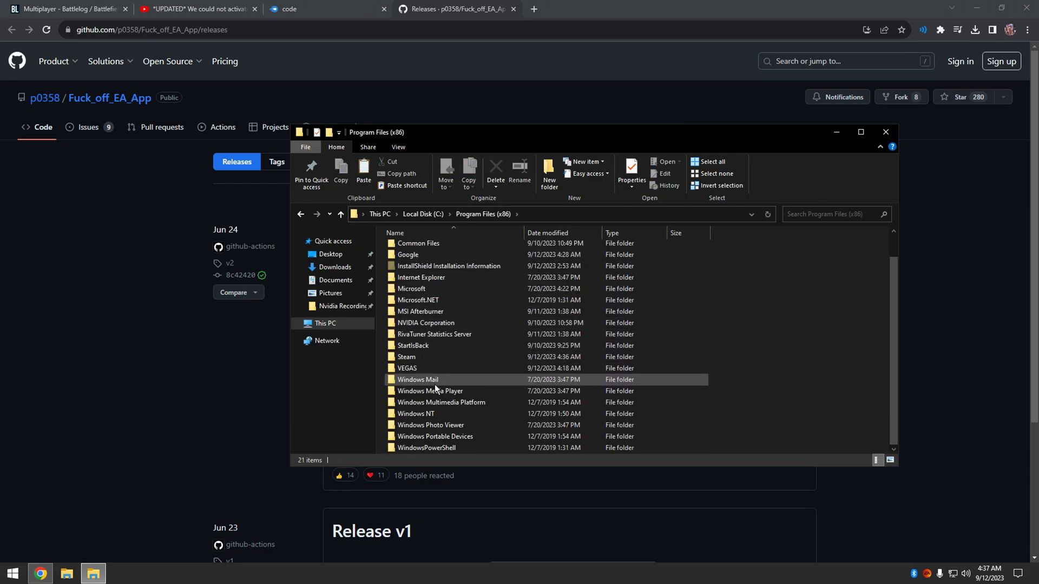
scroll(440, 365, "up", 1)
key("alt+Up")
double_click(417, 271)
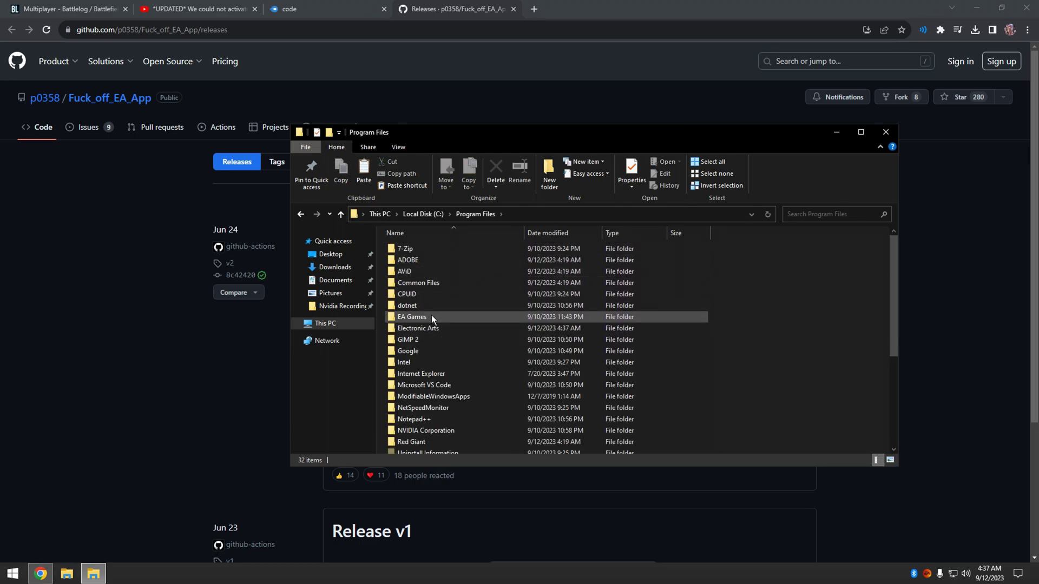
left_click(430, 315)
left_click_drag(713, 316, 689, 329)
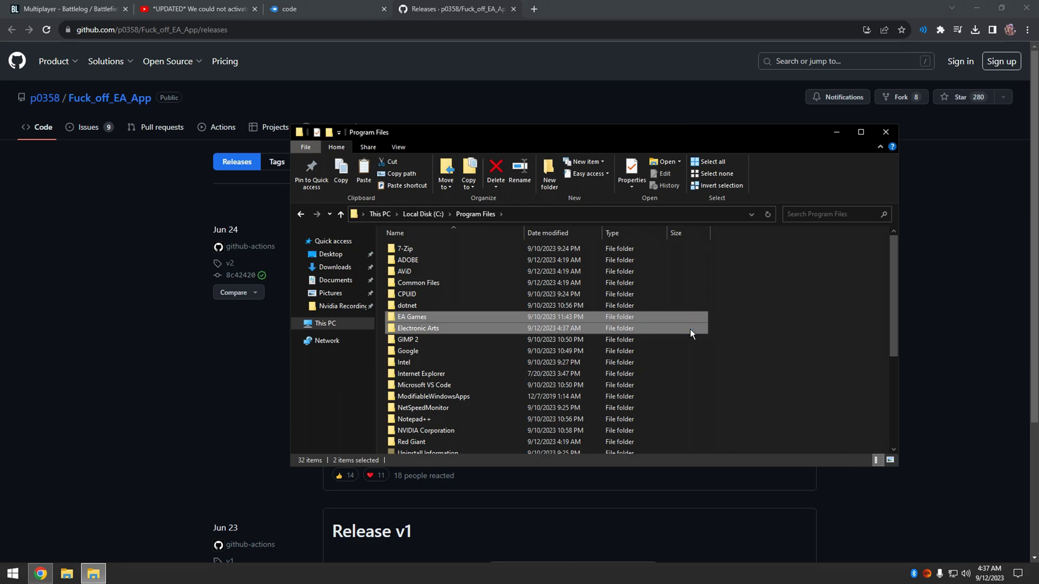
key("Delete")
scroll(794, 304, "down", 3)
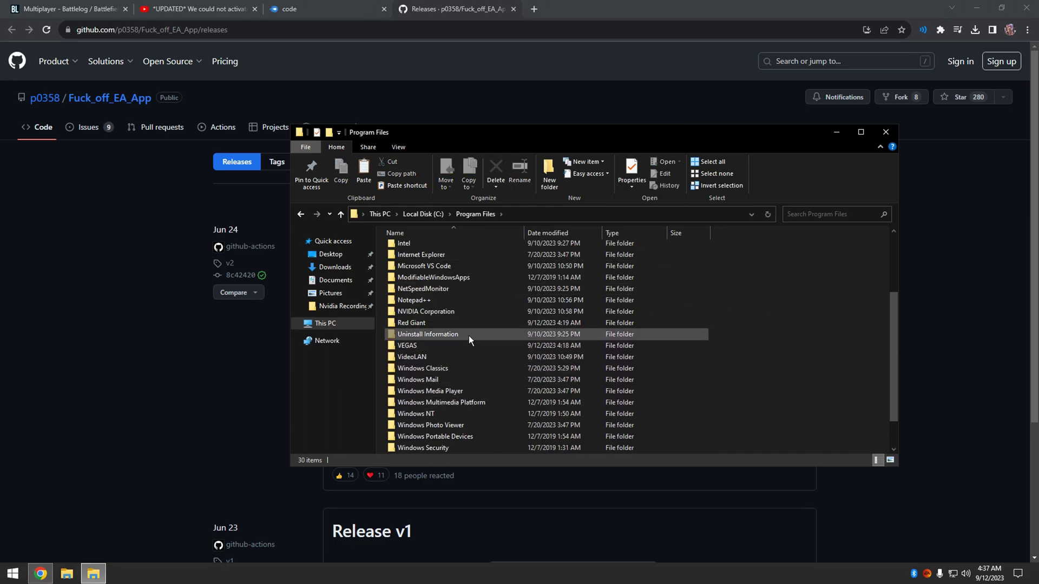
scroll(470, 346, "down", 1)
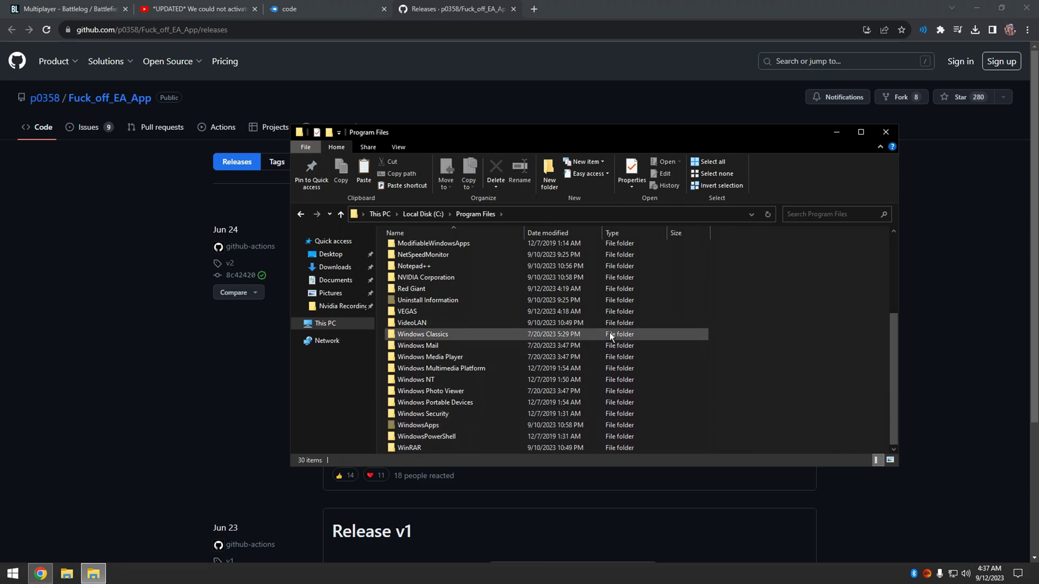
left_click(13, 574)
type("%")
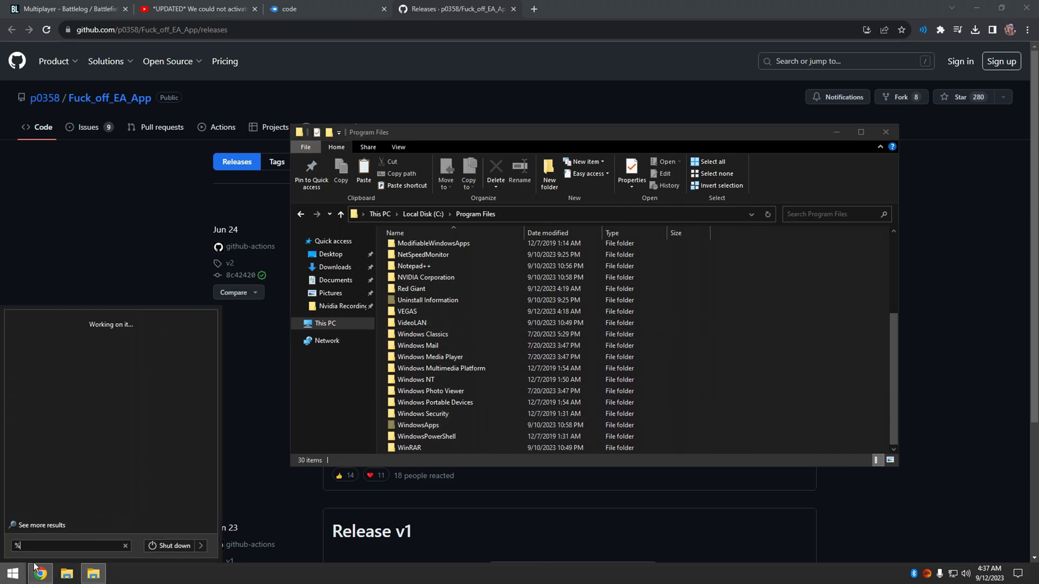
type("APPDATA")
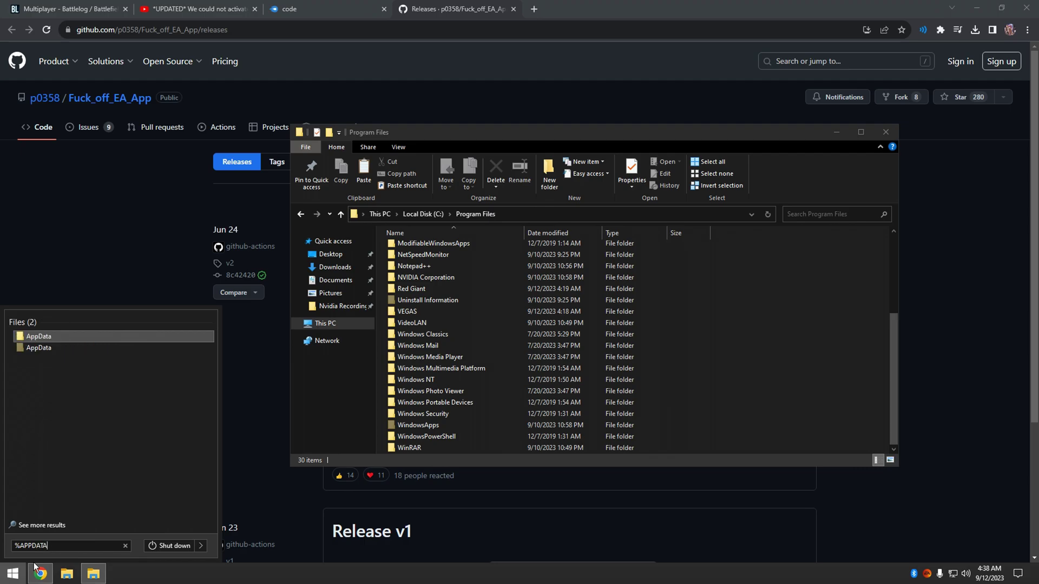
type("%")
Go from the %APPDATA% folder up into AppData\Local
key("Return")
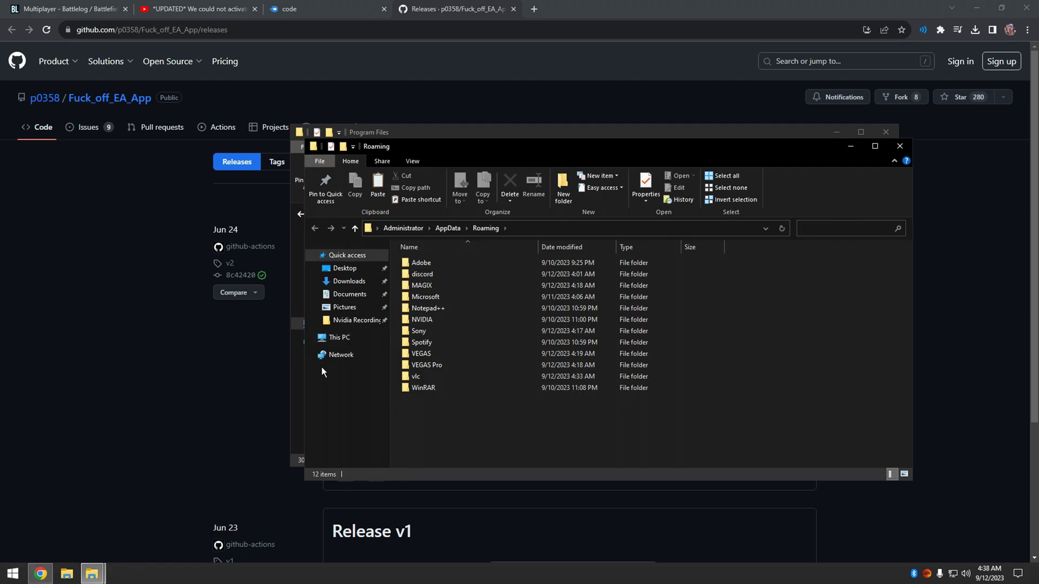
left_click(449, 228)
left_click(443, 262)
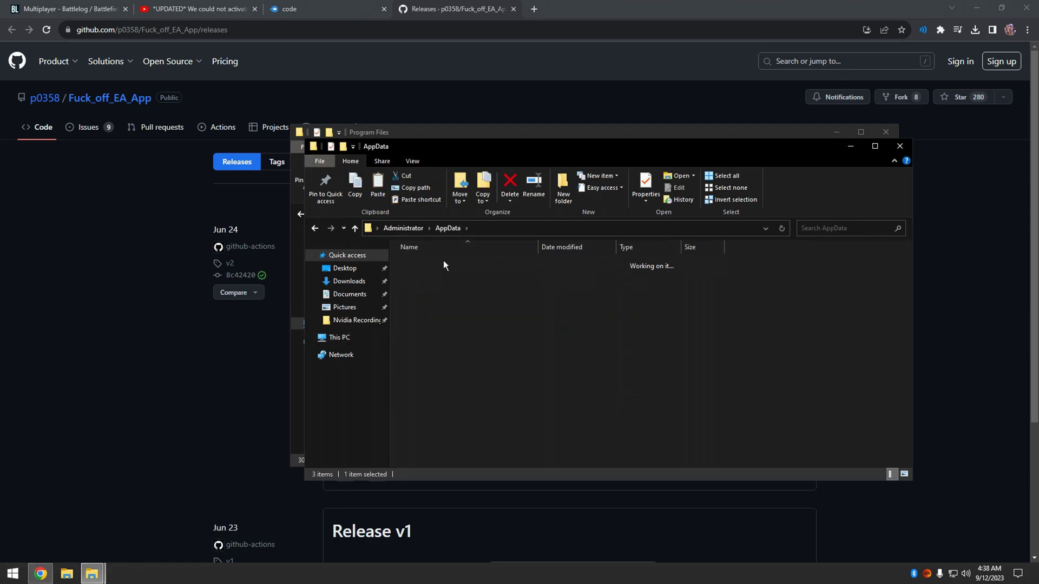
double_click(443, 262)
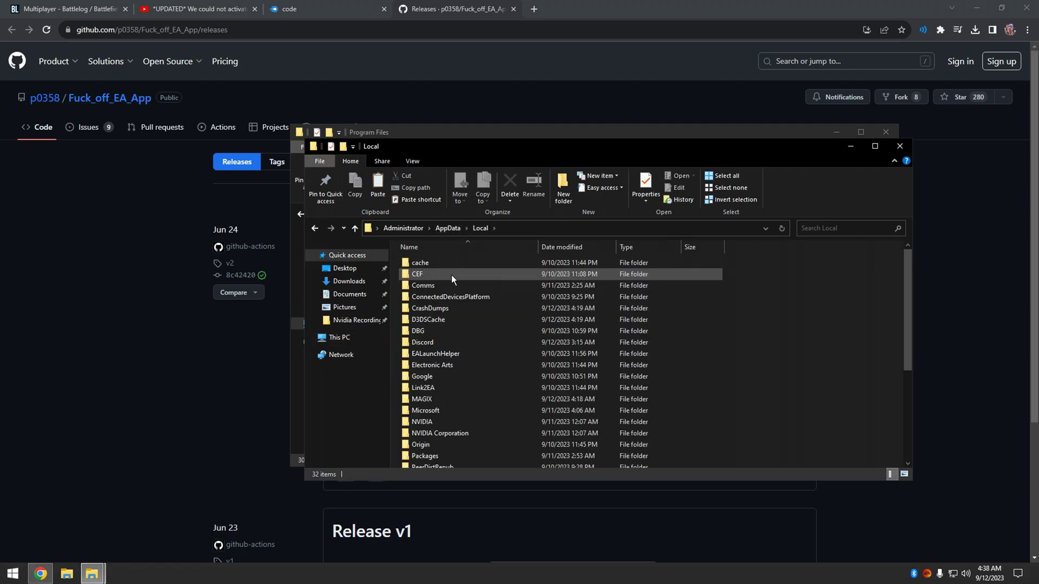
Delete EALaunchHelper, Electronic Arts and Origin from AppData\Local and close both Explorer windows
left_click(699, 355)
key("Delete")
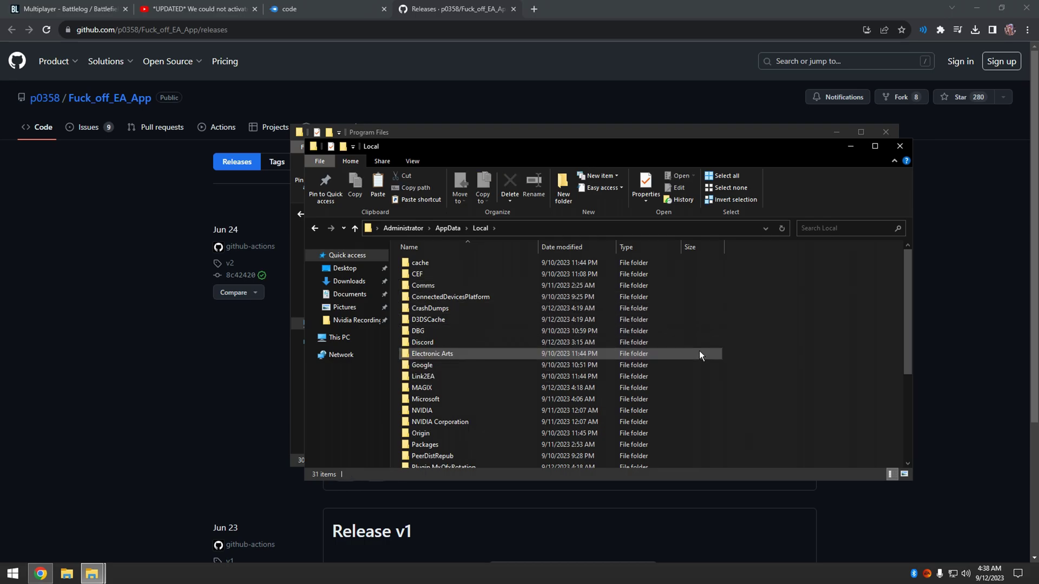
left_click(699, 352)
key("Delete")
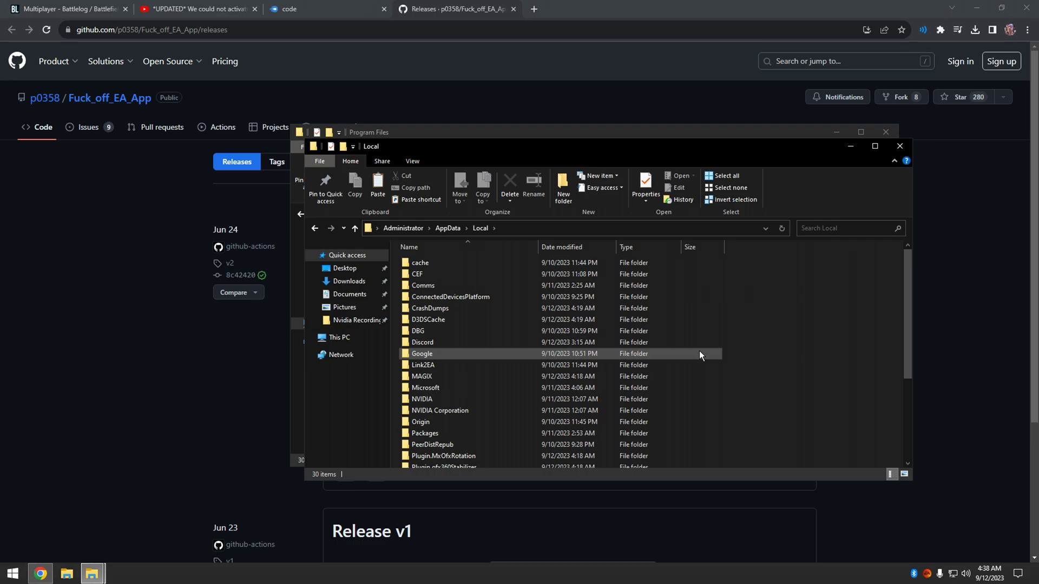
left_click(486, 421)
key("Delete")
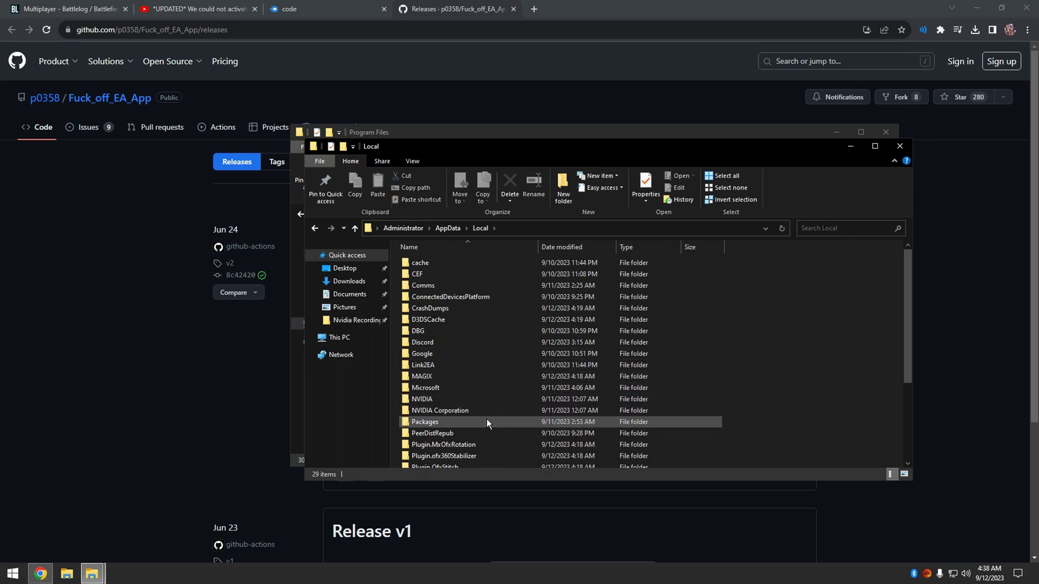
scroll(491, 361, "down", 4)
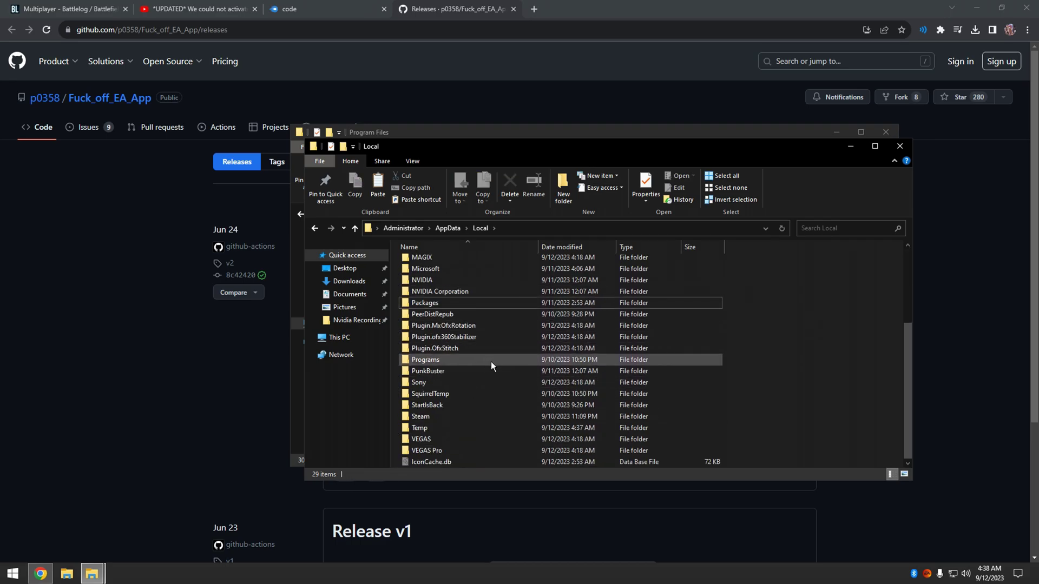
scroll(456, 446, "up", 3)
left_click(900, 146)
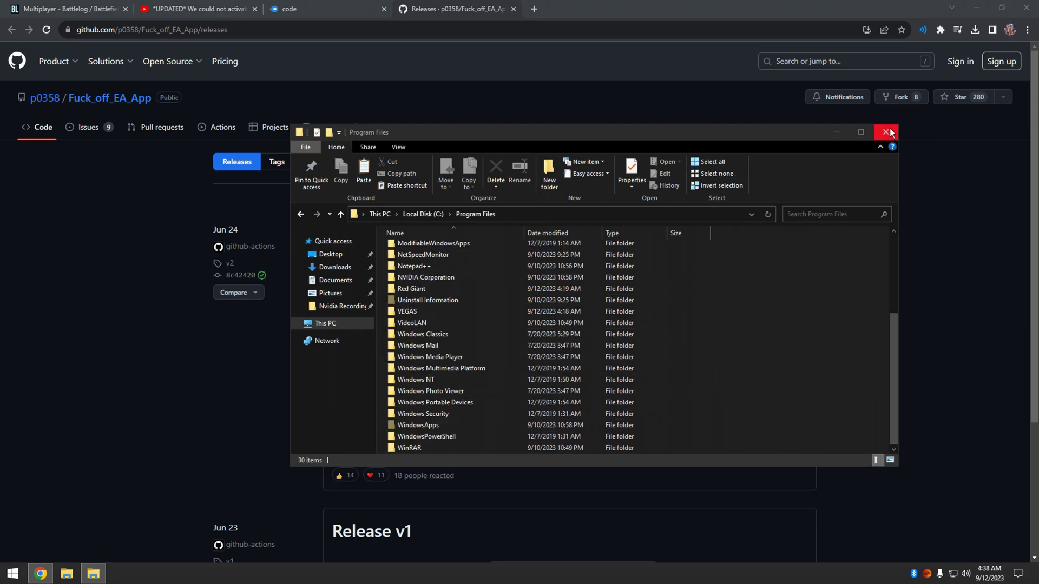
left_click(885, 132)
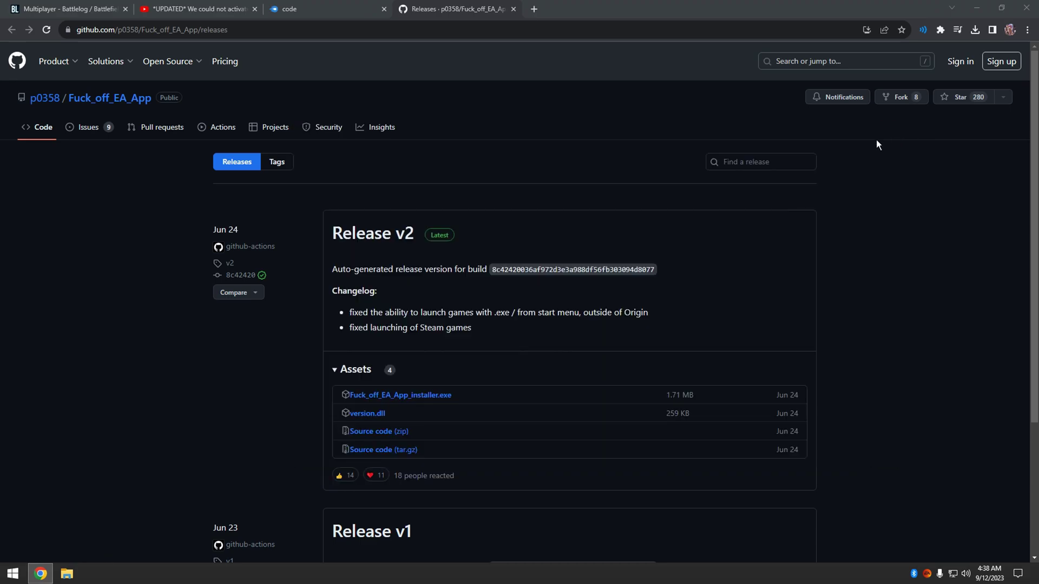
Run the downloaded OriginSetup file from the Downloads folder, past the security warning
left_click(974, 30)
left_click(946, 131)
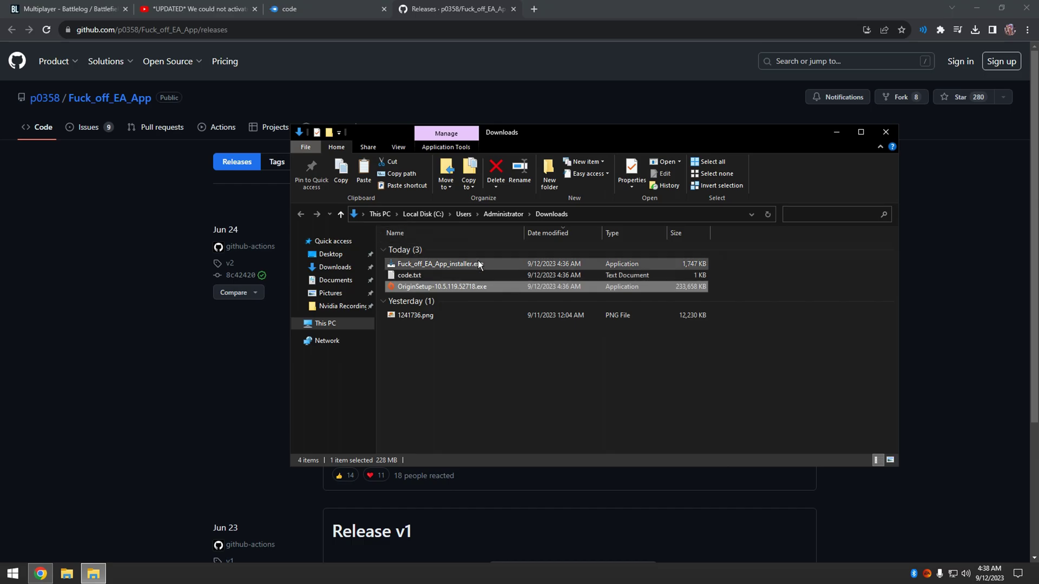
double_click(437, 285)
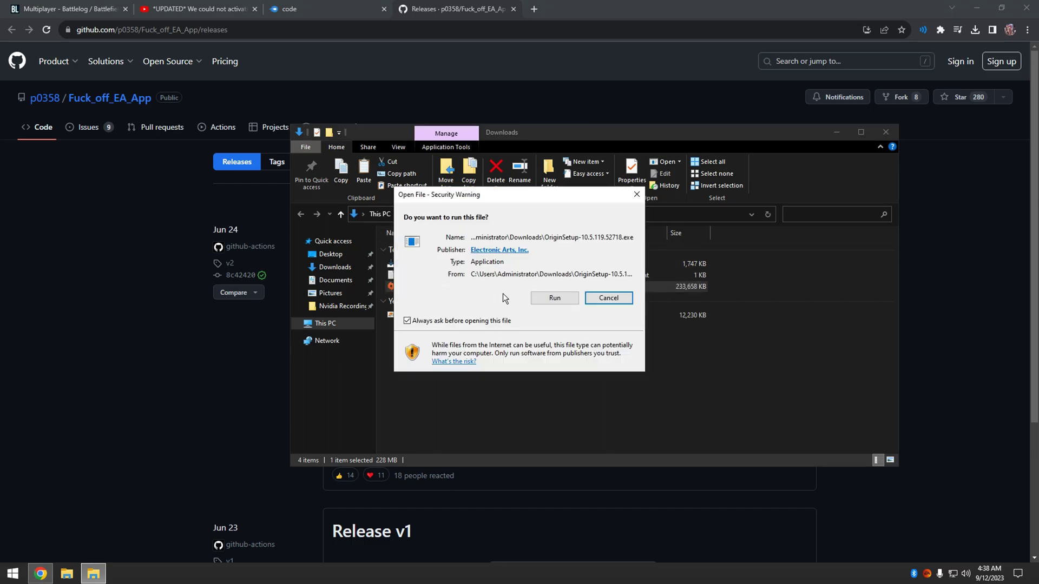
left_click(548, 297)
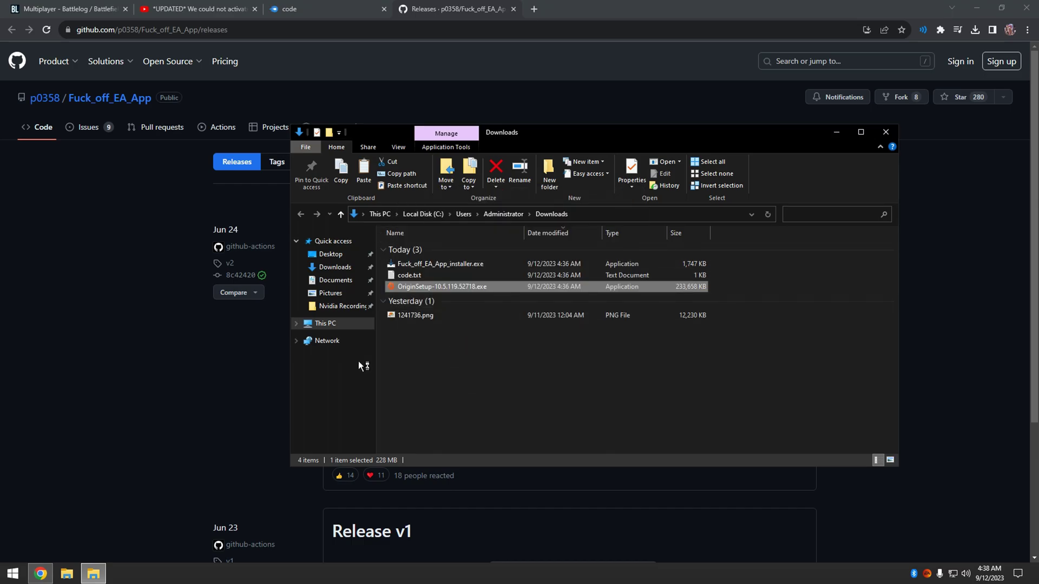
left_click(478, 358)
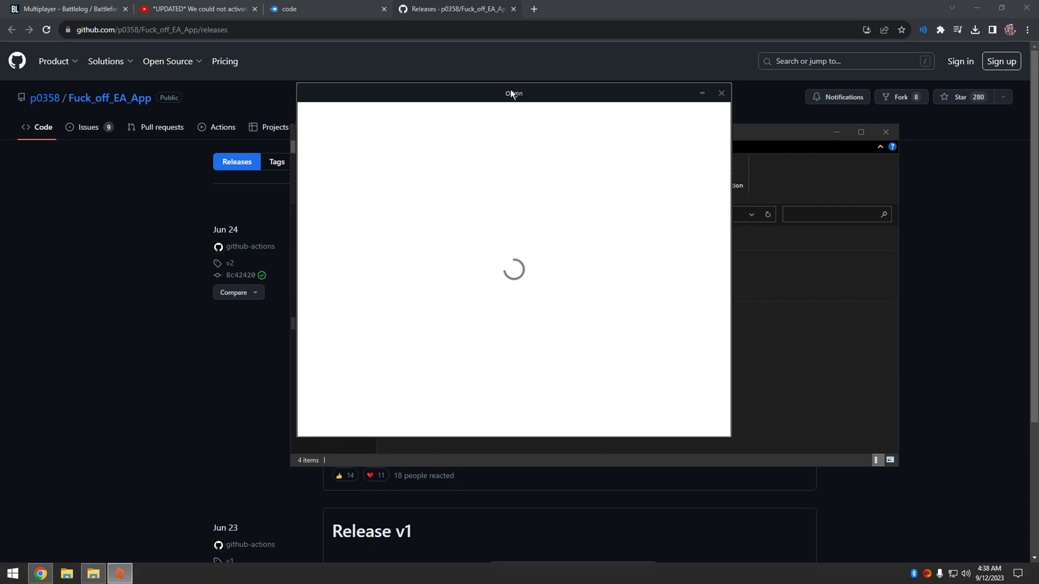
left_click(885, 132)
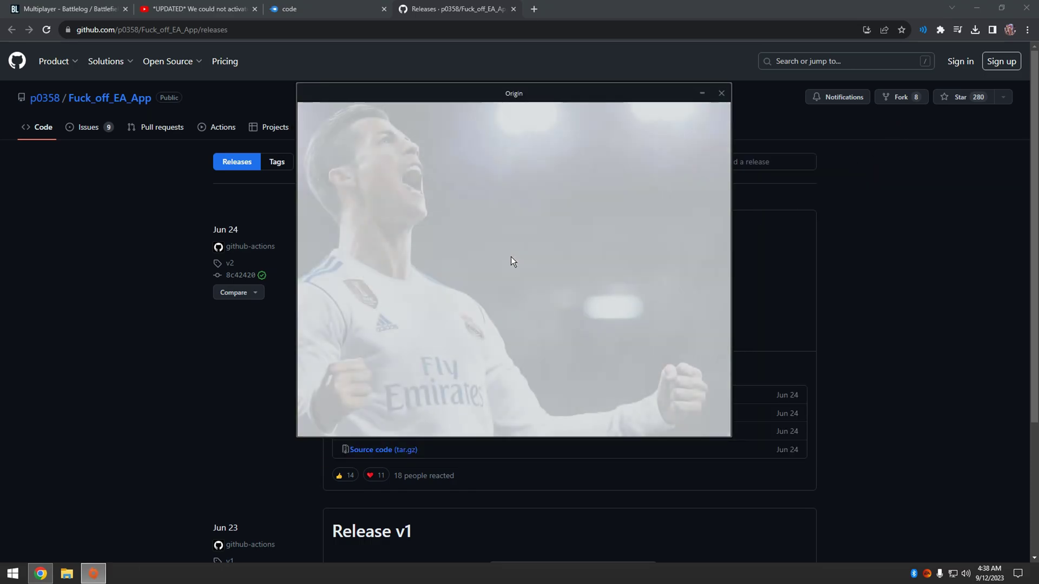
Install Origin with startup launch, auto-updates and hardware sharing off, and the EULA accepted
left_click(603, 323)
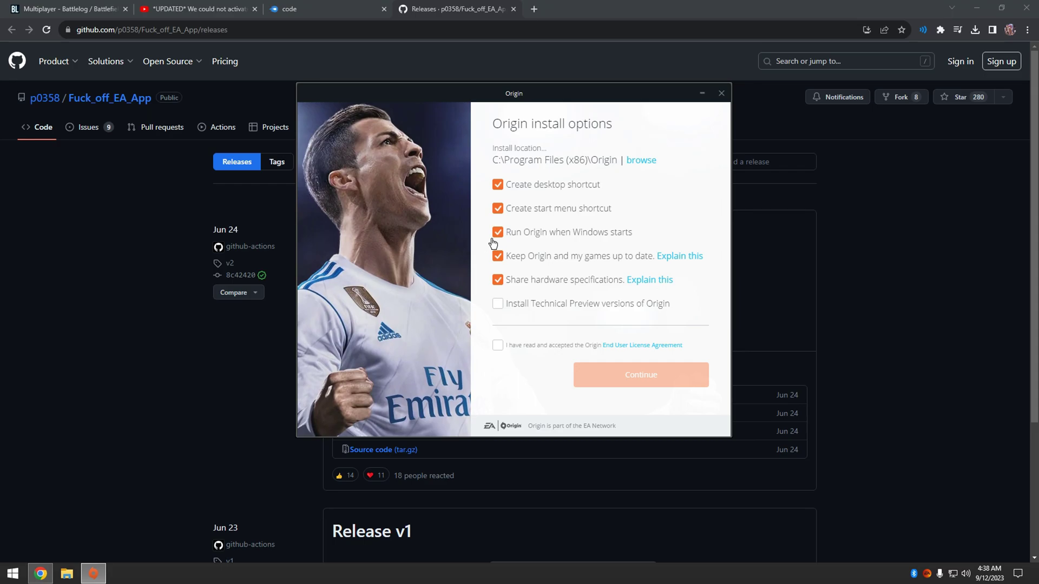
left_click(497, 232)
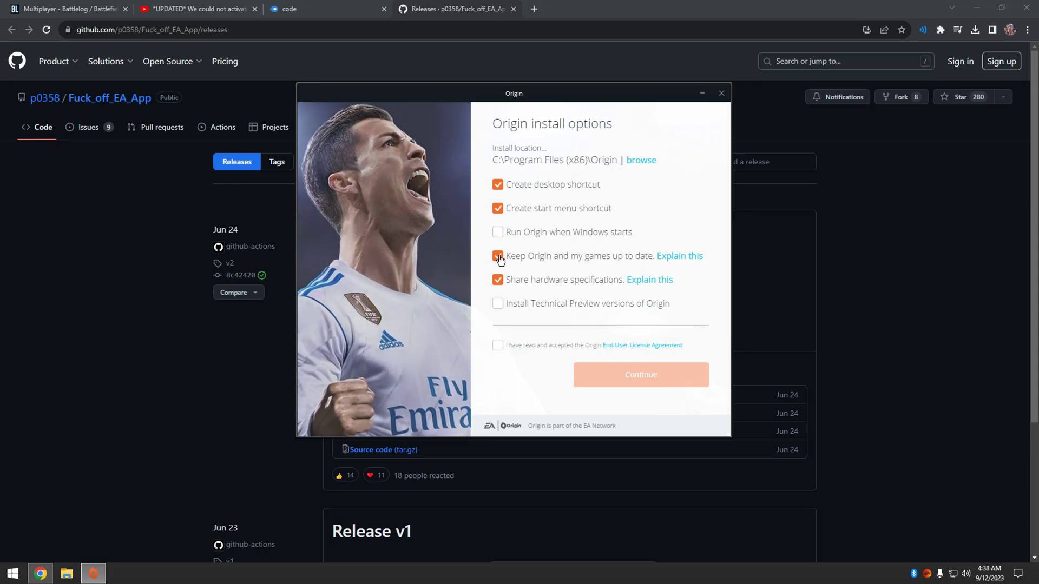
left_click(497, 255)
left_click(497, 280)
left_click(497, 345)
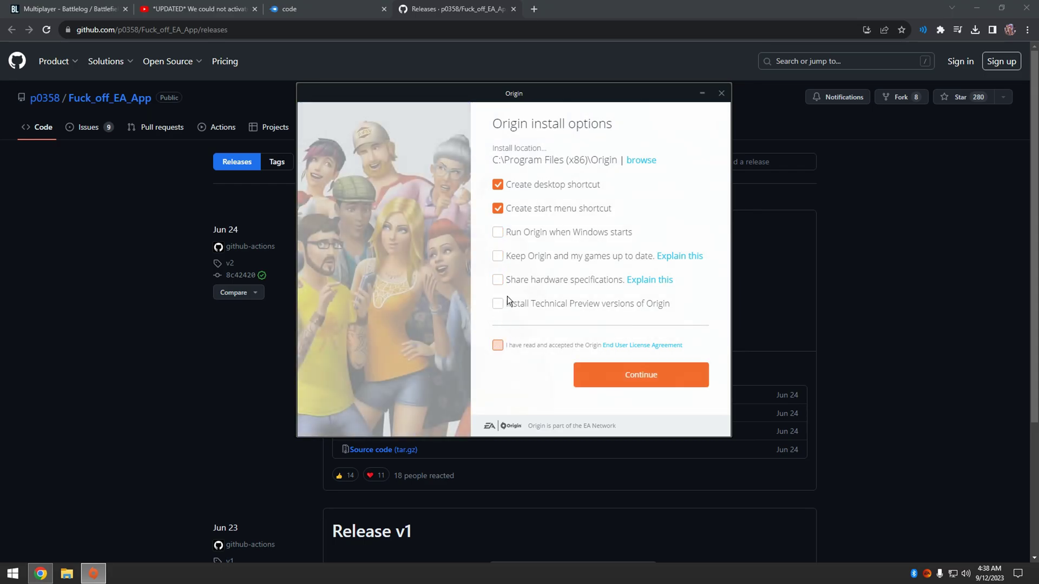
left_click(638, 375)
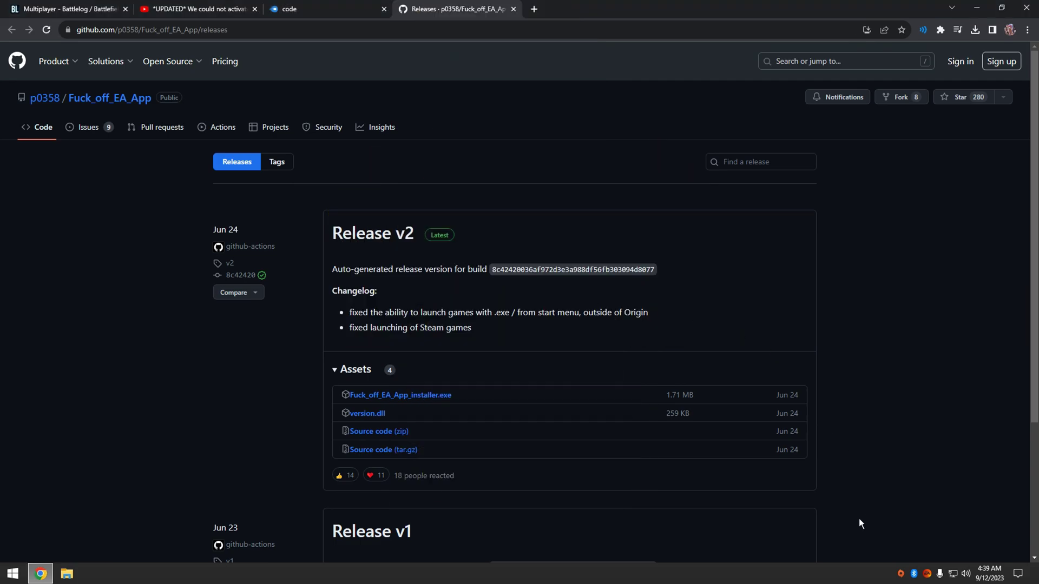
left_click(898, 574)
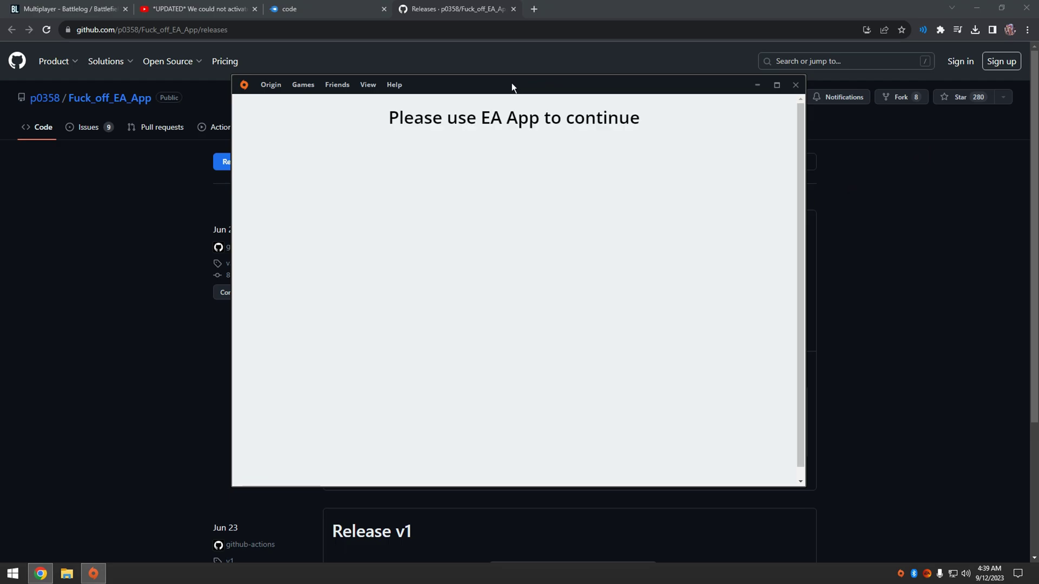
left_click_drag(512, 83, 554, 89)
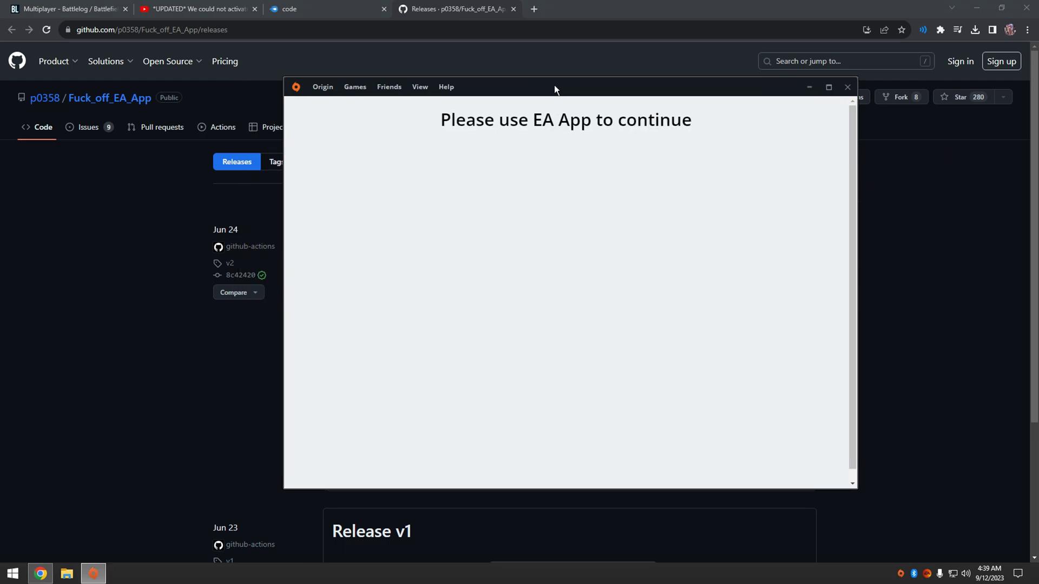
left_click(846, 88)
right_click(900, 574)
left_click(913, 561)
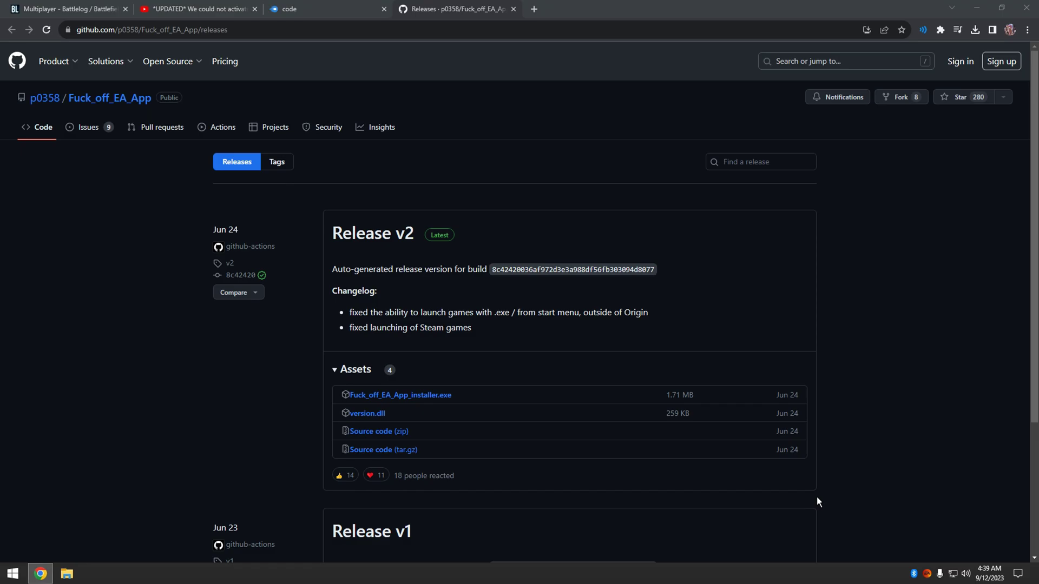
left_click(972, 31)
Open code.txt from Downloads and snap it beside the Downloads folder
left_click(943, 108)
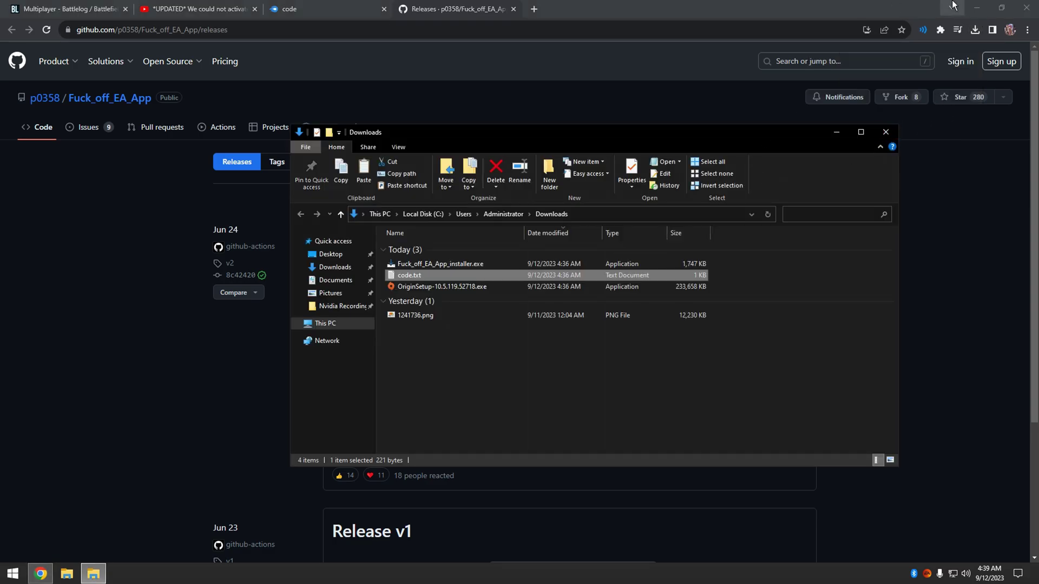
left_click(968, 7)
double_click(409, 275)
key("super+Left")
left_click(722, 175)
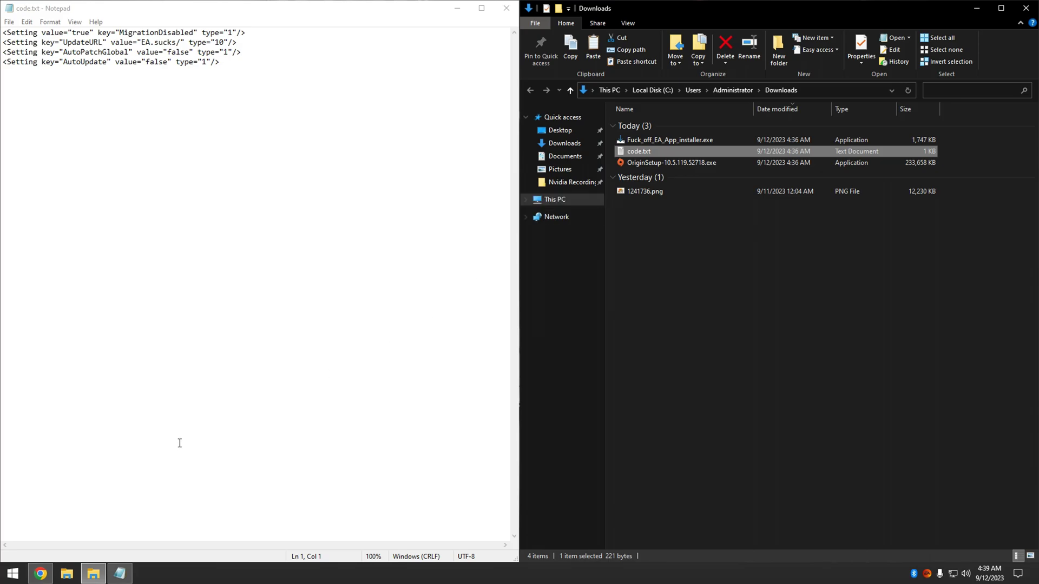
Mute the YouTube tutorial and pause it at 1:32, the folder step
left_click(40, 573)
left_click(250, 6)
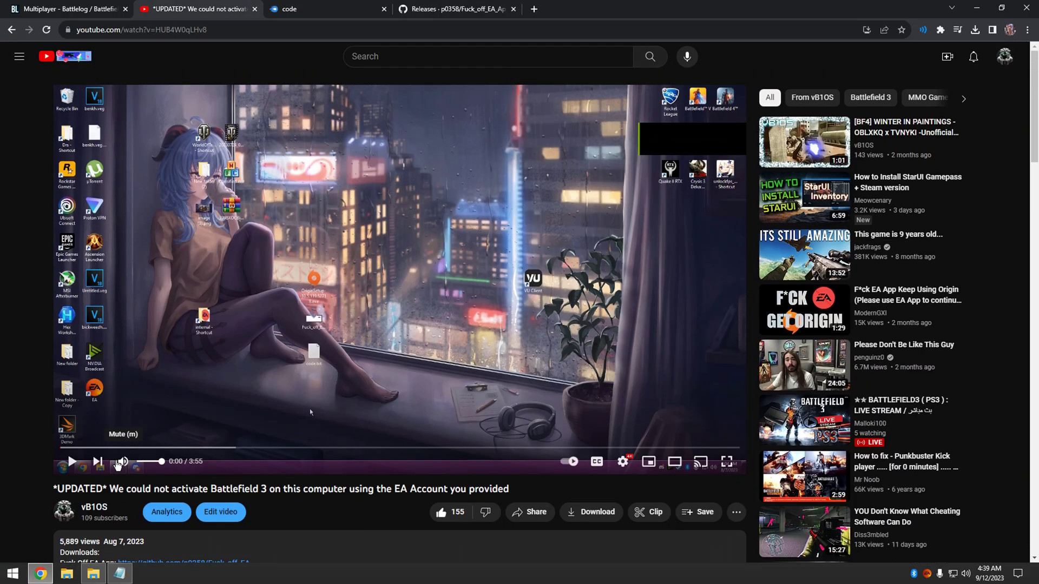
left_click(118, 464)
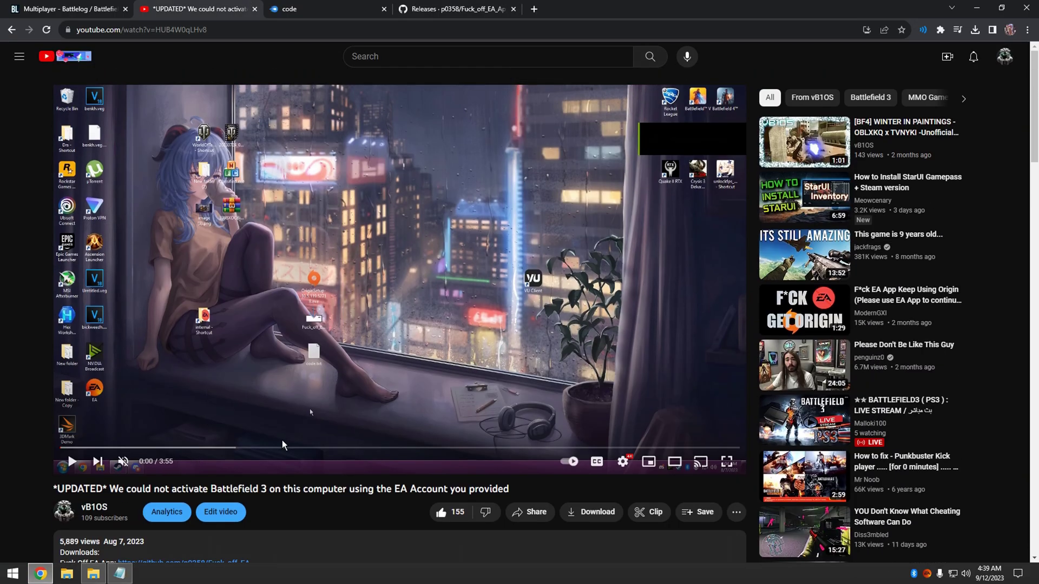
left_click(281, 447)
left_click(334, 447)
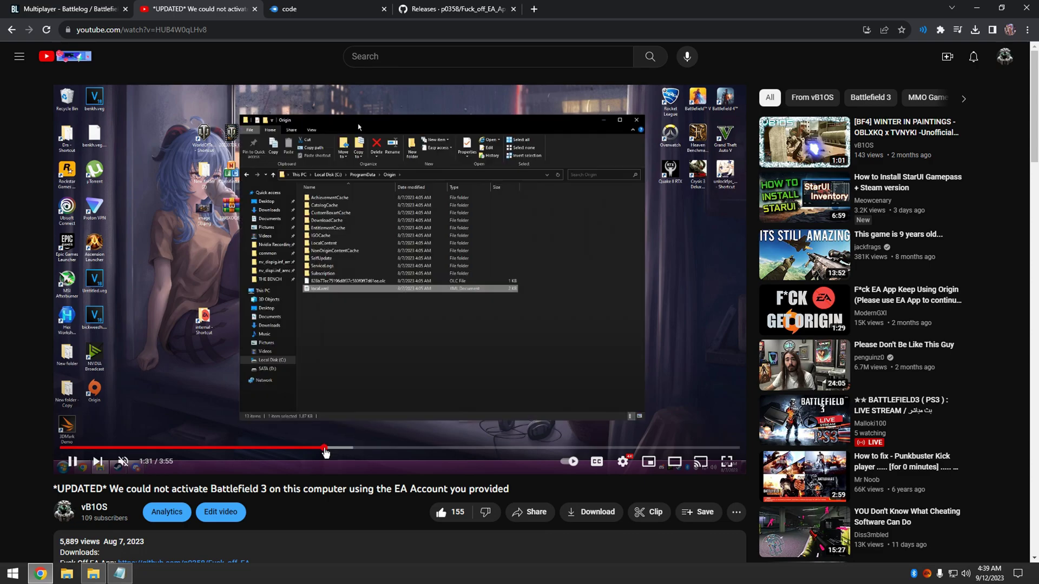
left_click(326, 382)
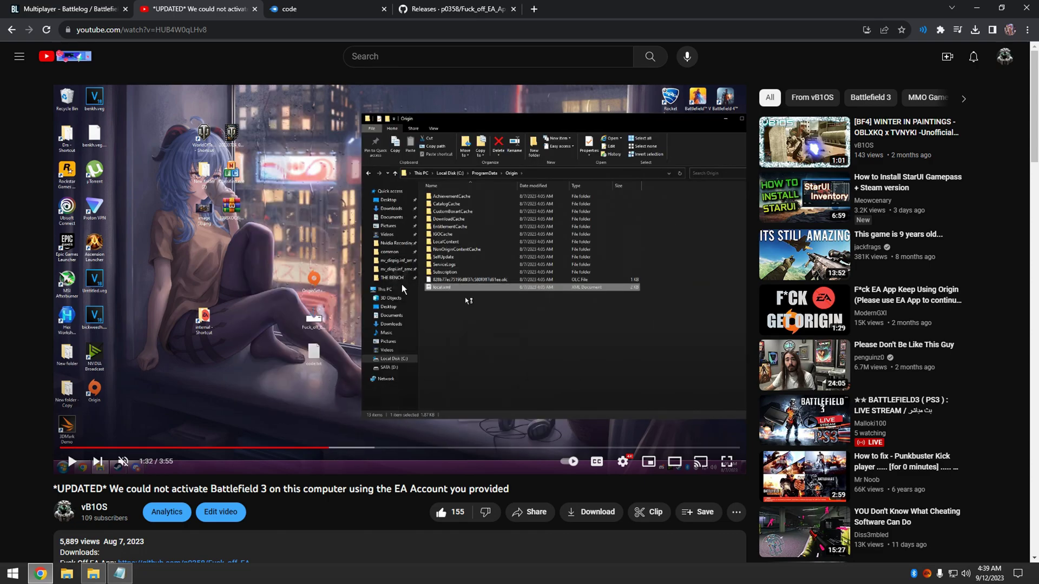
Browse to C:\ProgramData\Origin and open local.xml for editing in Notepad
left_click(86, 577)
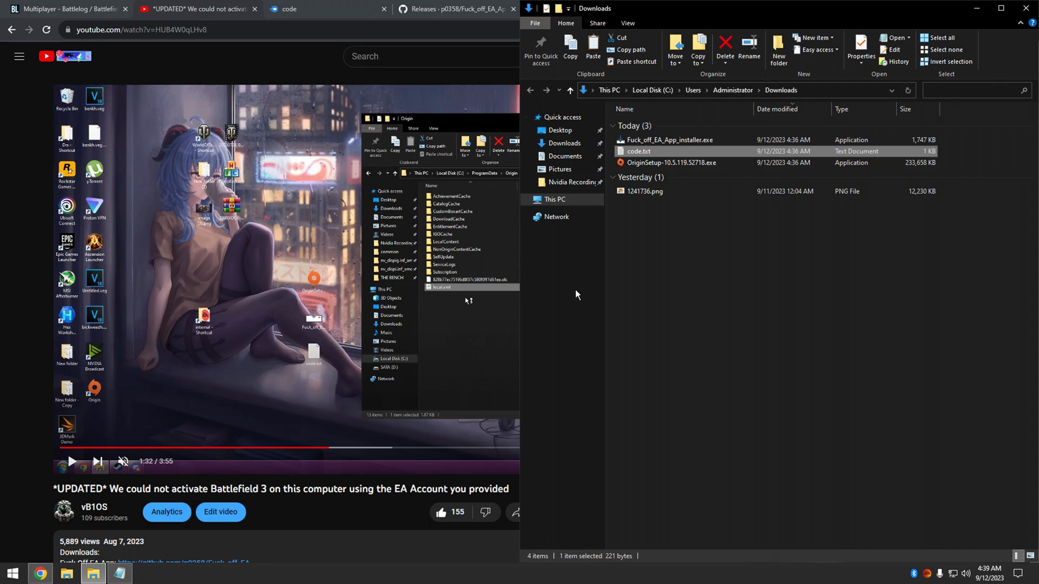
left_click(555, 199)
left_click(659, 143)
double_click(659, 144)
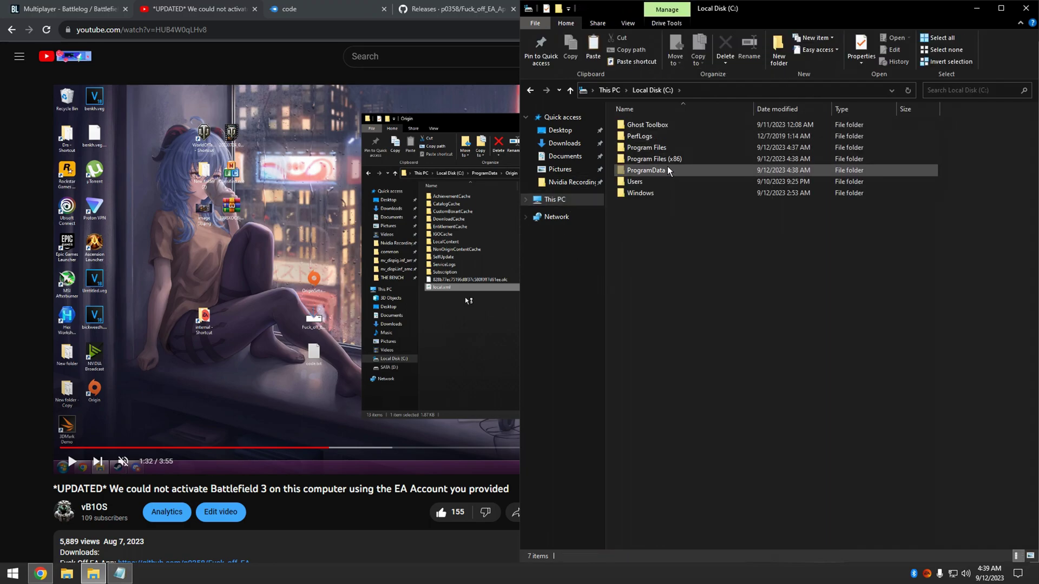
double_click(669, 169)
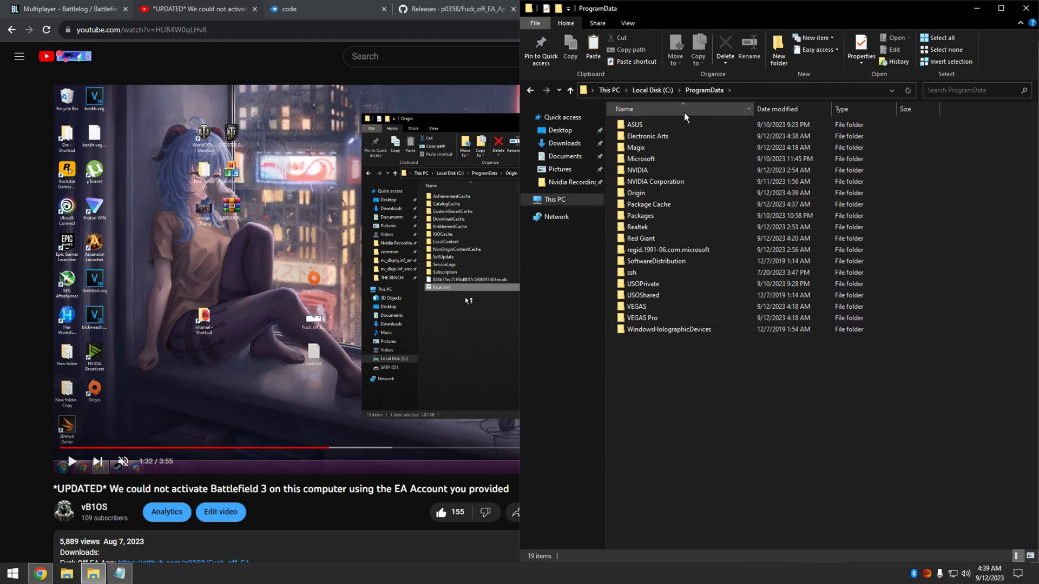
left_click_drag(731, 11, 860, 35)
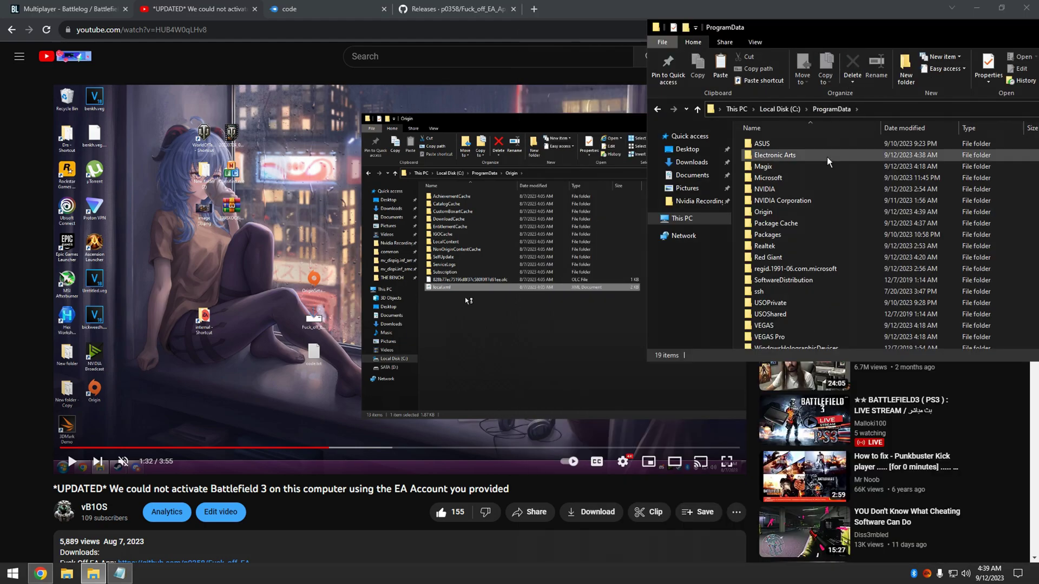
double_click(774, 212)
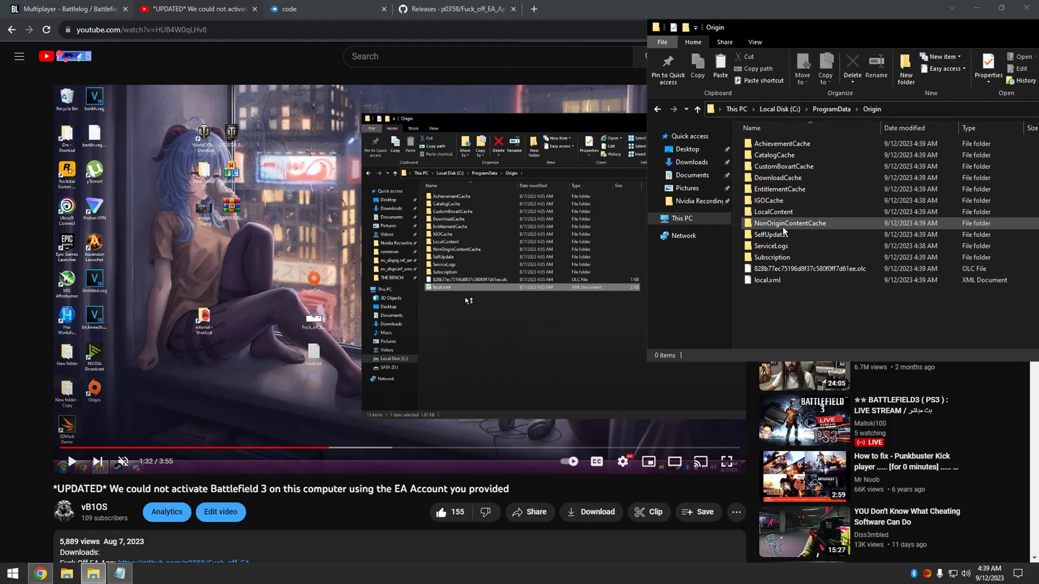
left_click(779, 283)
right_click(778, 282)
left_click(795, 301)
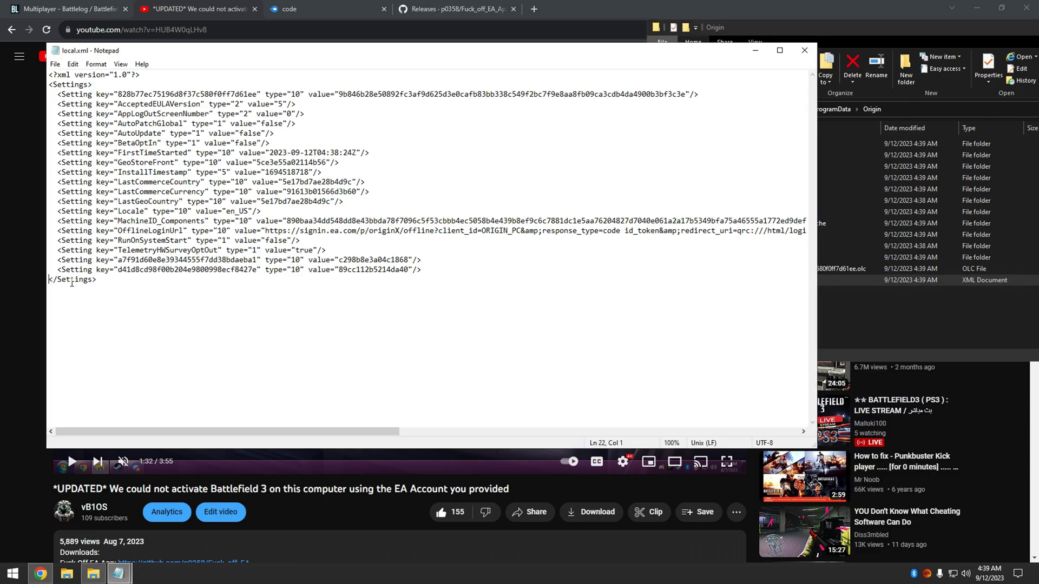
Copy the four setting lines from code.txt and paste them above </Settings> in local.xml
key("Return")
mouse_move(119, 574)
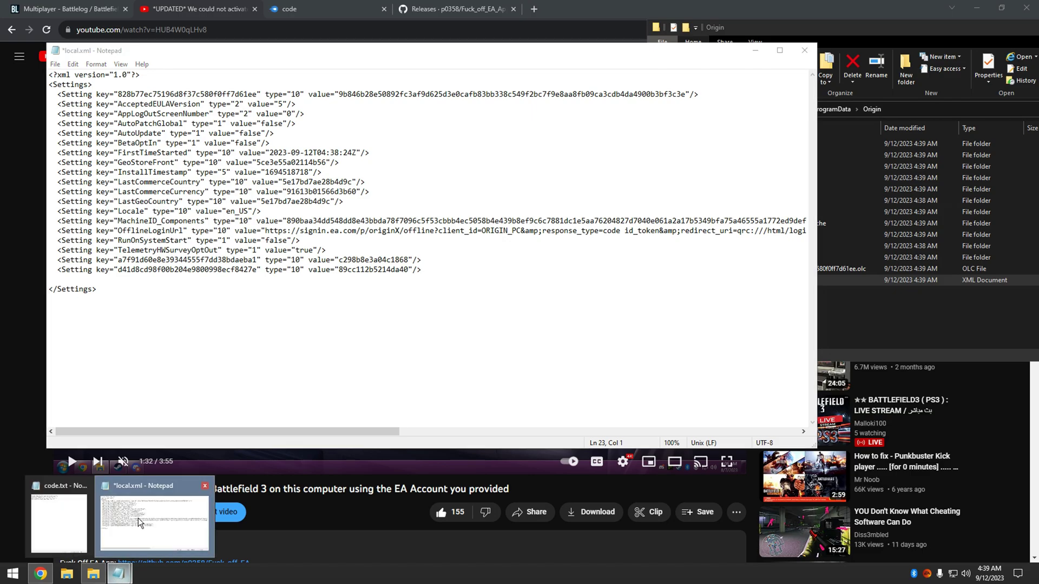
left_click(59, 519)
key("ctrl+a")
right_click(79, 61)
left_click(100, 99)
left_click(457, 8)
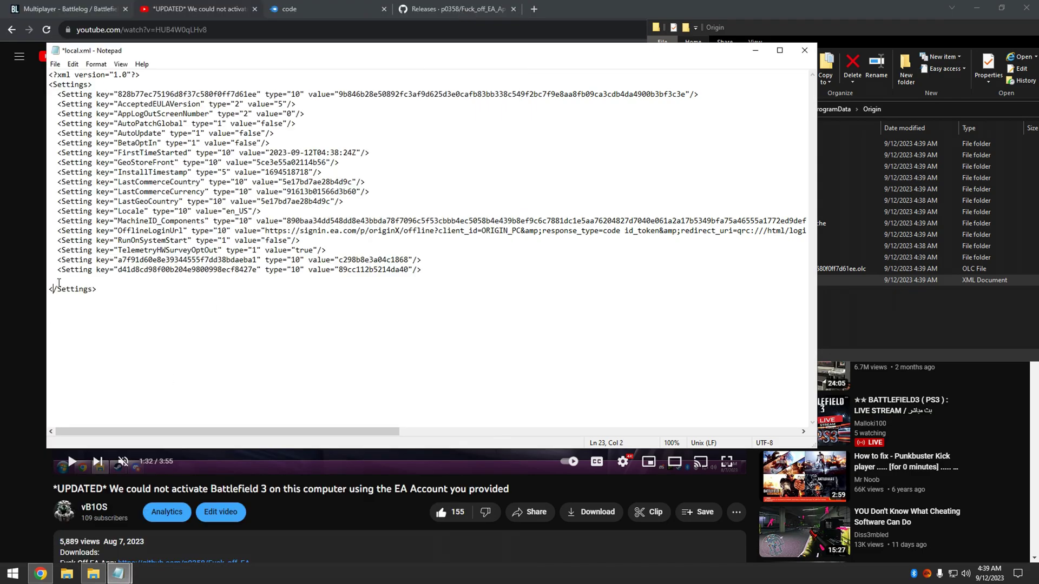
right_click(59, 281)
left_click(88, 318)
left_click_drag(48, 283, 168, 319)
left_click(168, 319)
Skip the tutorial video ahead to around 1:49 and pause it
left_click(412, 219)
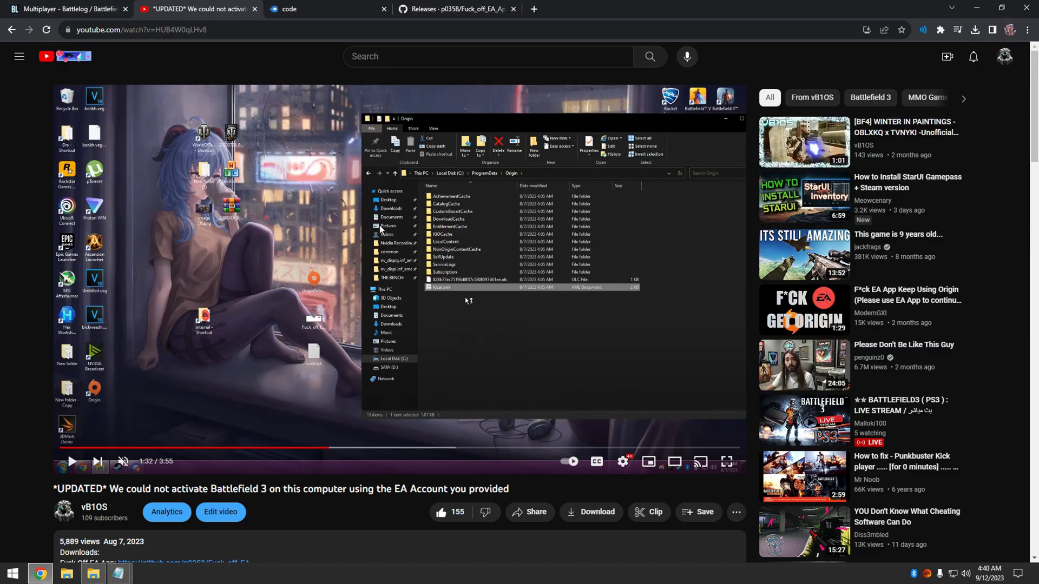
left_click_drag(339, 453, 379, 447)
left_click(401, 328)
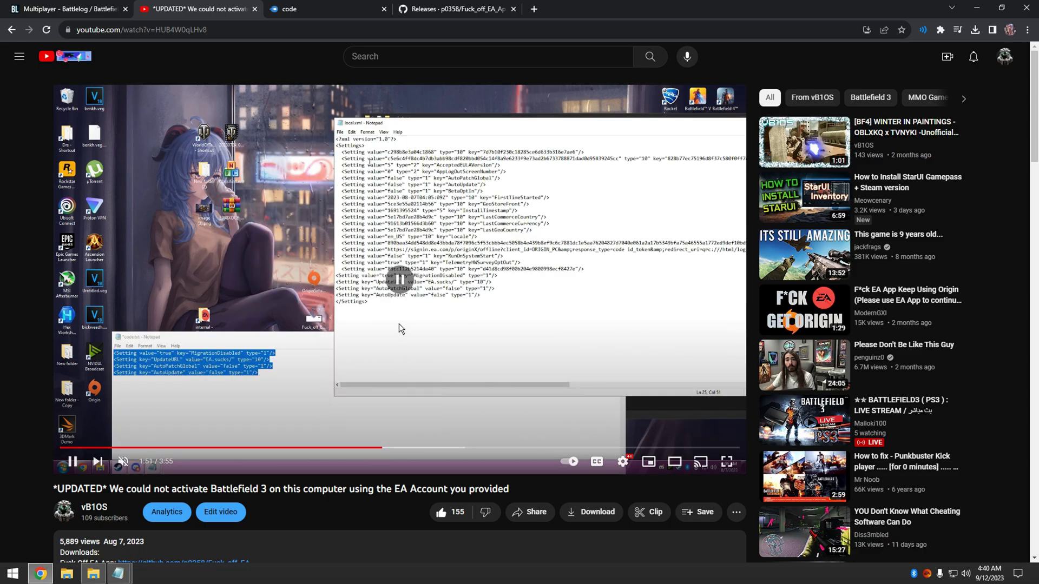
Save the edited local.xml and close Notepad
left_click(118, 573)
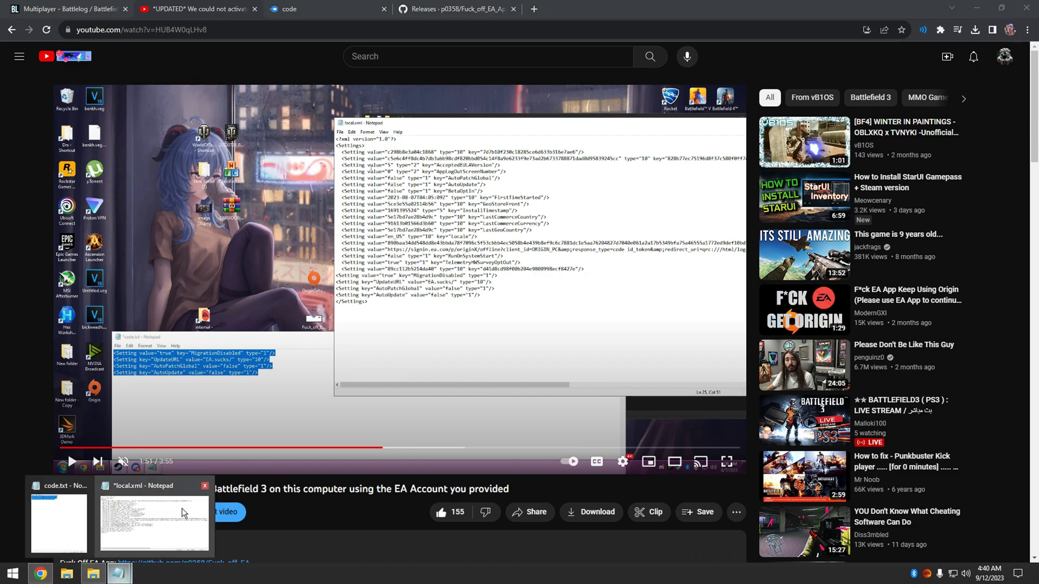
left_click(153, 514)
left_click(55, 64)
left_click(76, 112)
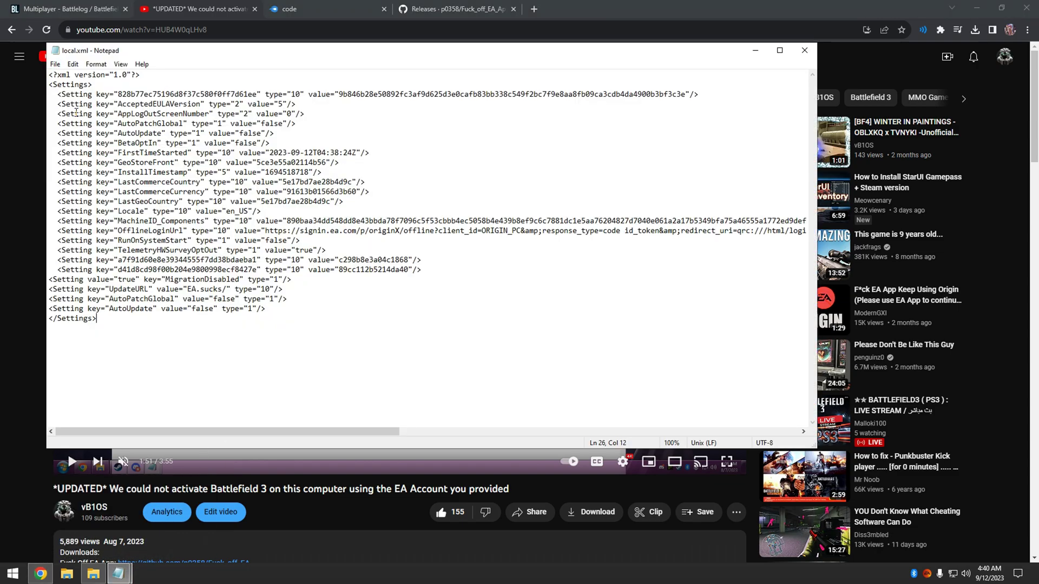
left_click(803, 52)
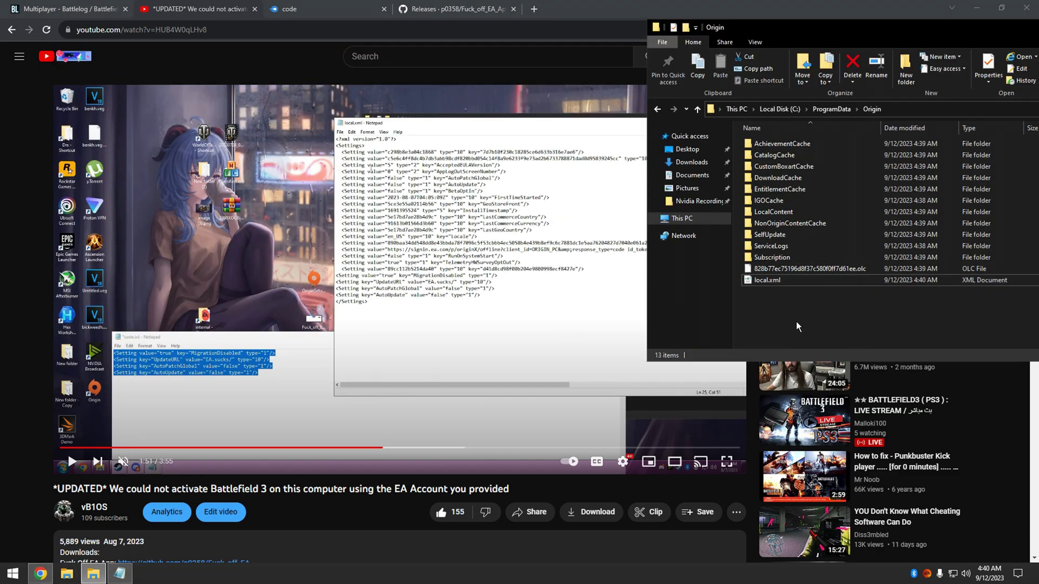
Mark local.xml as Read-only in its Properties and apply
right_click(784, 281)
left_click(826, 509)
left_click(856, 488)
left_click(962, 547)
Confirm the Properties dialog and put the Origin folder window away
left_click(873, 546)
left_click_drag(830, 31, 440, 92)
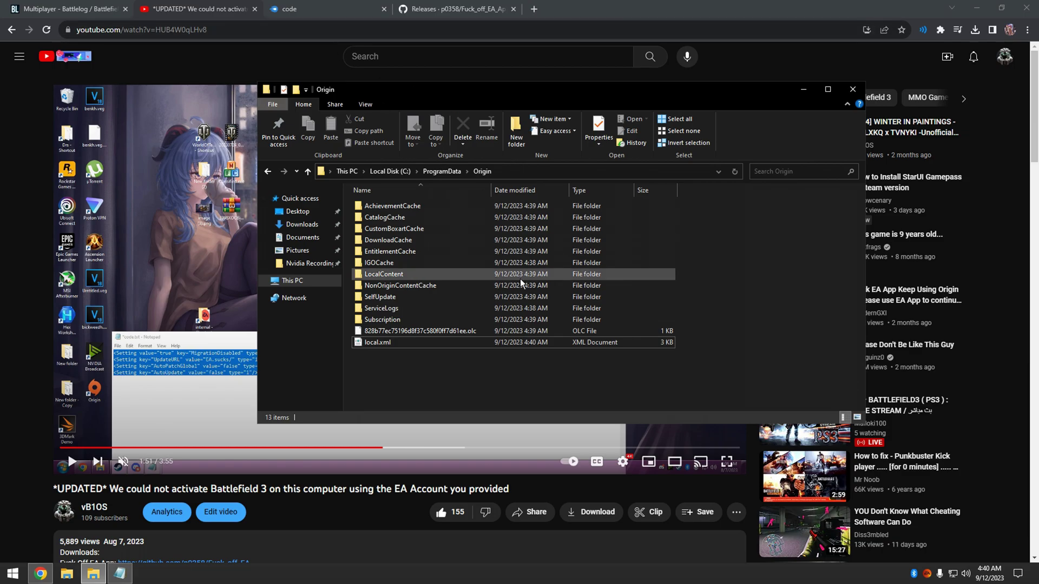
key("alt+F4")
Advance the tutorial video to 2:17, showing Battlefield 3's game folder, and pause
left_click(363, 270)
left_click_drag(407, 448, 401, 449)
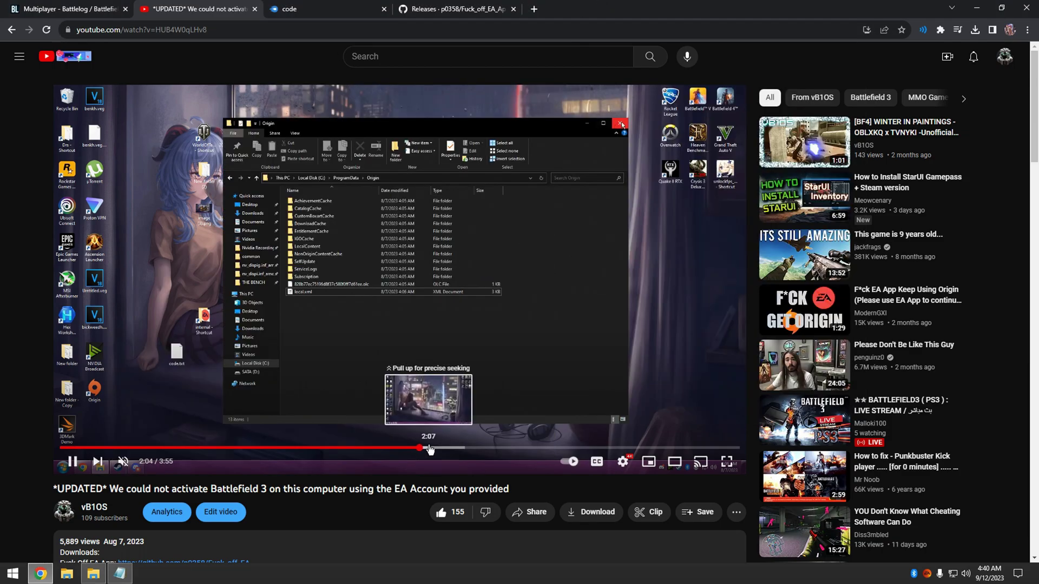
left_click(433, 448)
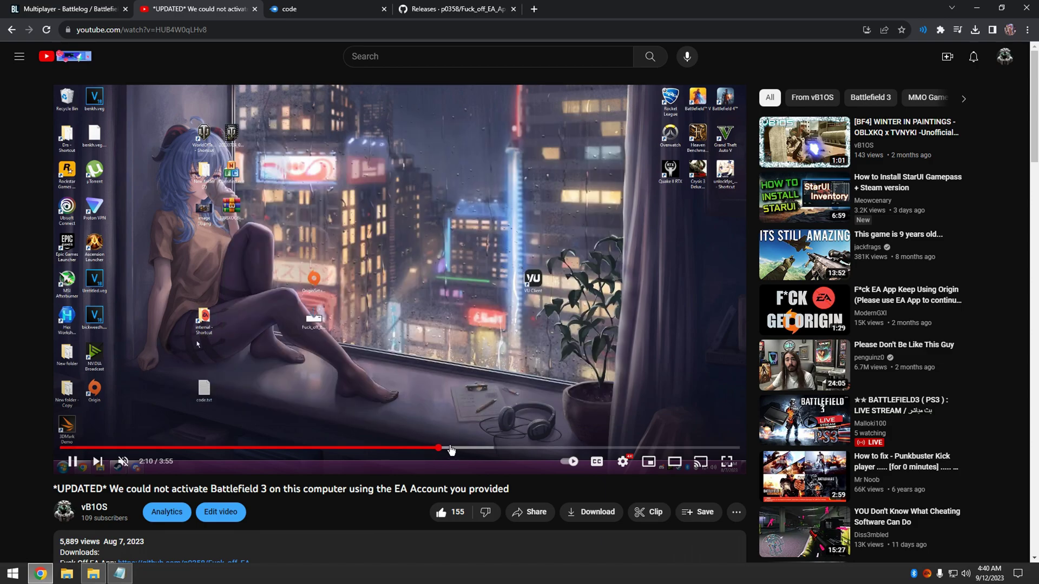
left_click_drag(453, 450, 444, 449)
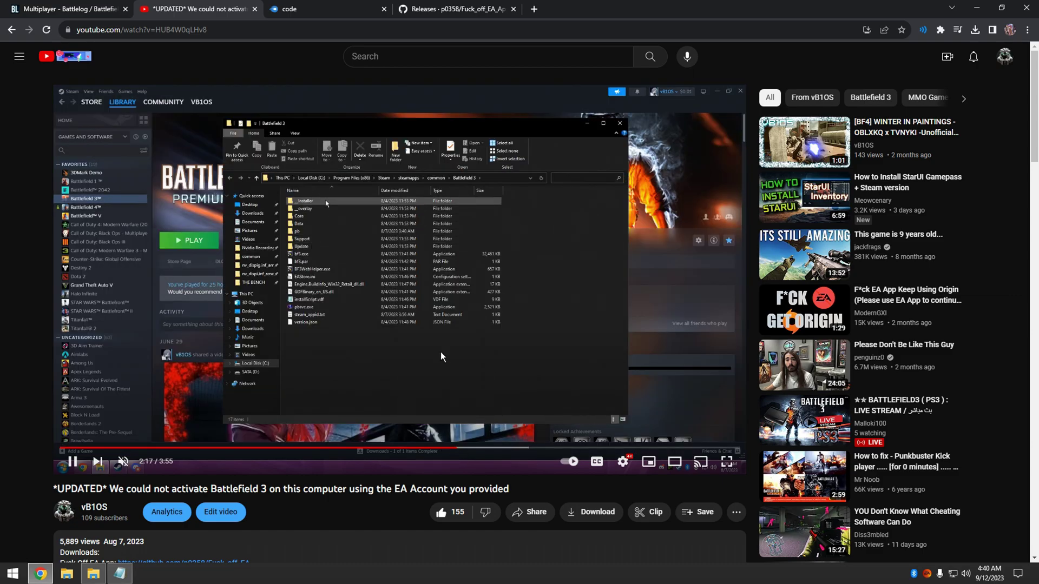
left_click(440, 351)
Navigate to Program Files (x86)\Steam\steamapps\common\Battlefield 3\__Installer
left_click(93, 574)
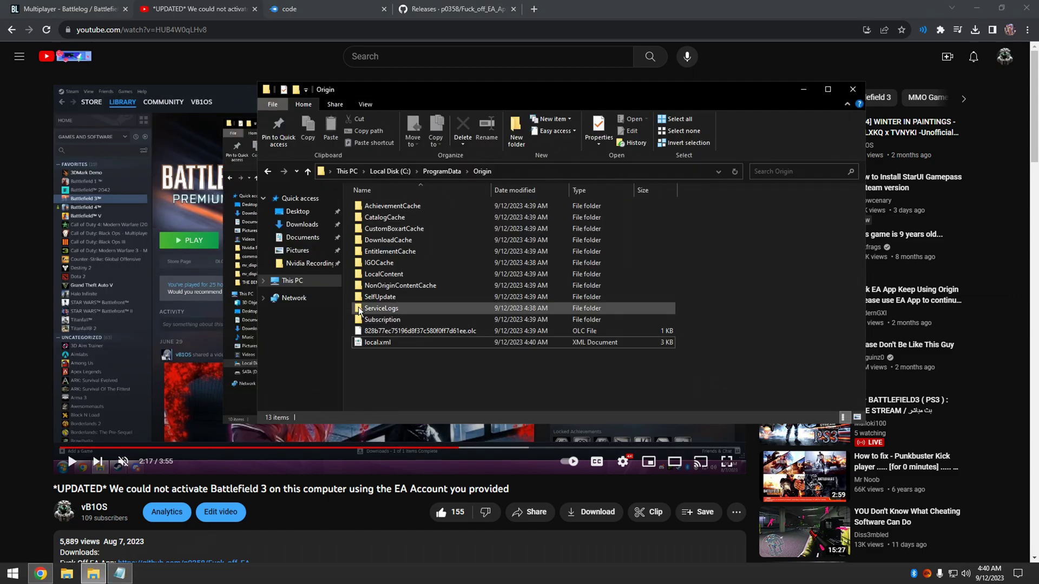
left_click(292, 280)
double_click(379, 215)
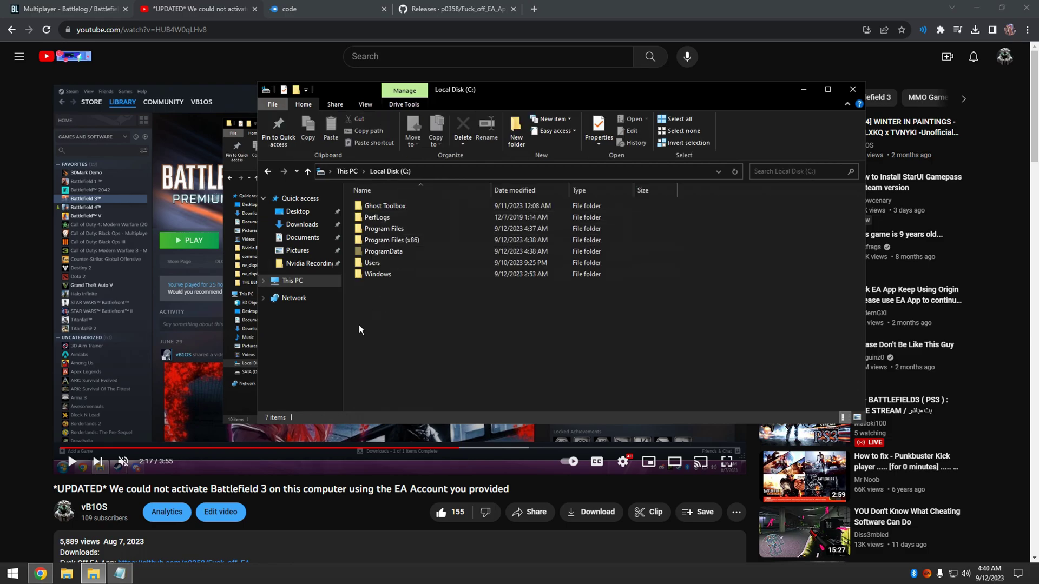
double_click(390, 240)
double_click(375, 365)
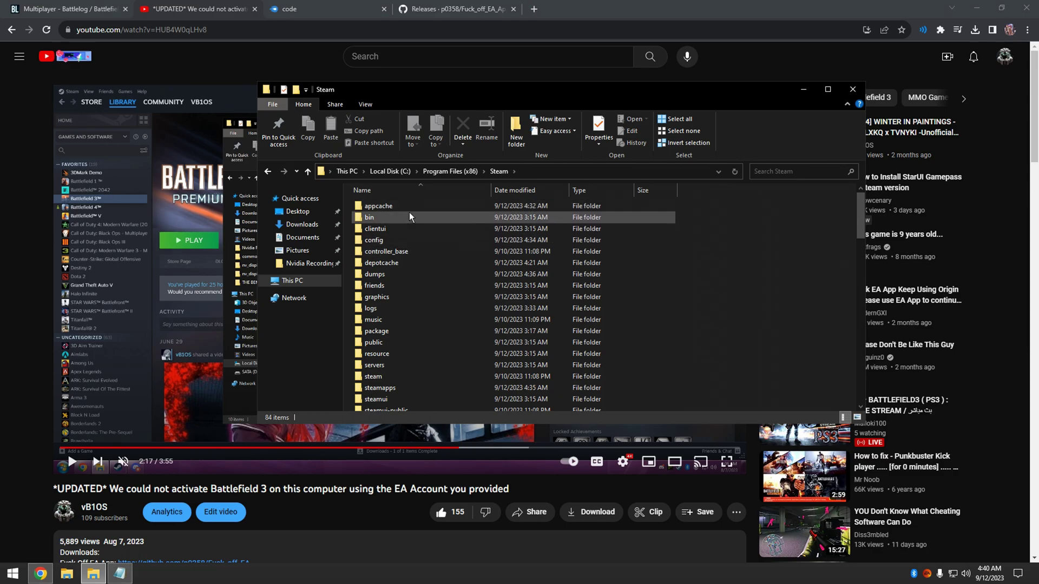
scroll(406, 314, "down", 1)
double_click(395, 353)
double_click(378, 206)
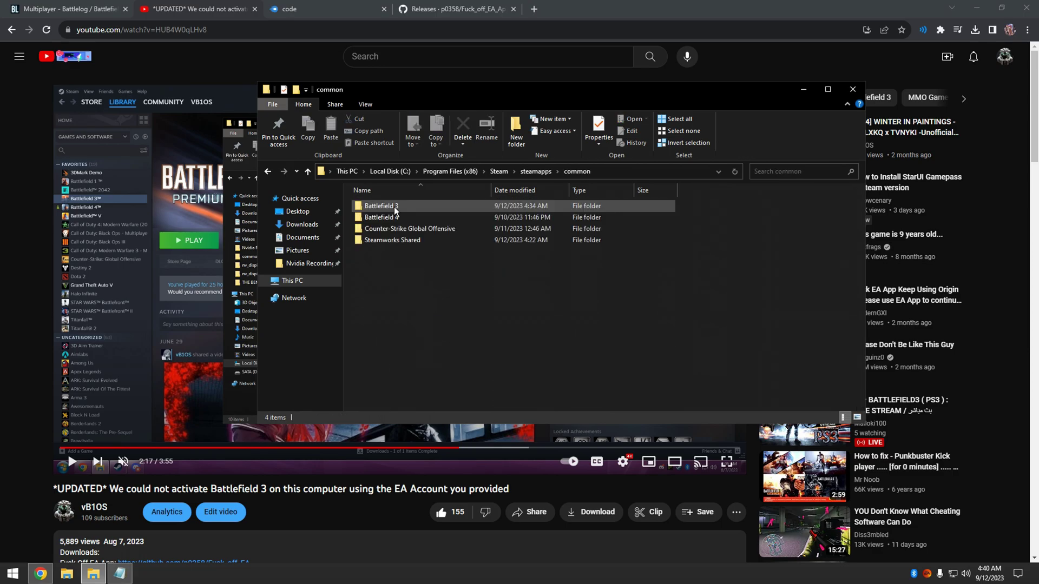
double_click(381, 206)
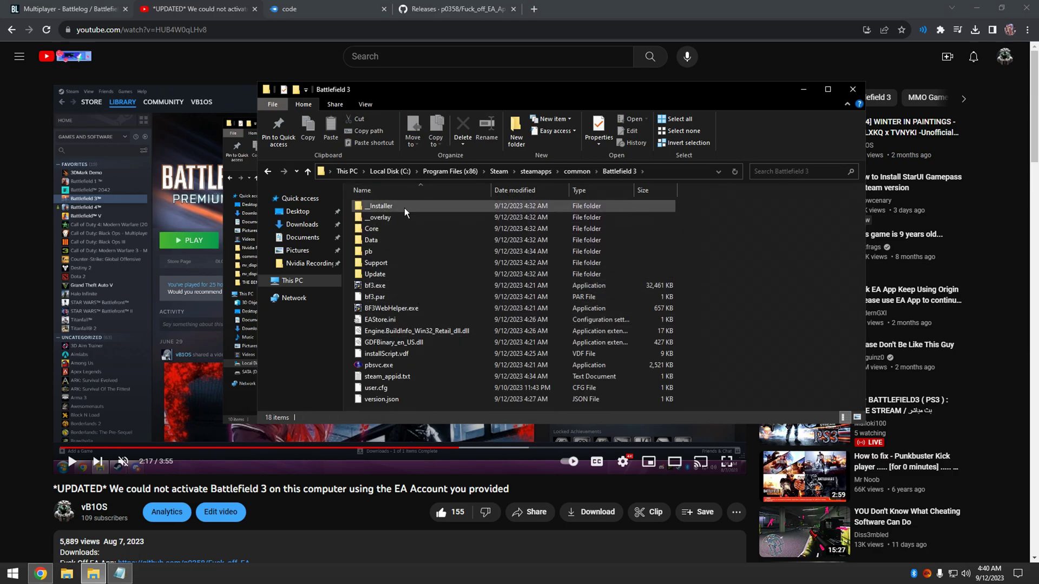
double_click(381, 206)
Delete EAappInstaller.exe from Battlefield 3's Origin\redist\internal folder
left_click_drag(455, 89, 734, 143)
double_click(651, 280)
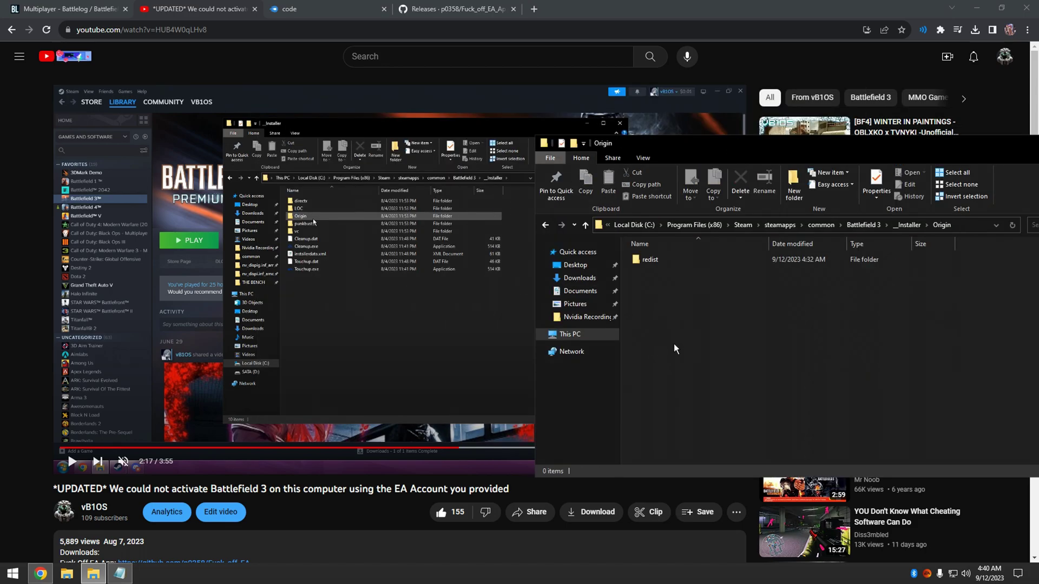
double_click(649, 259)
double_click(655, 261)
left_click(669, 271)
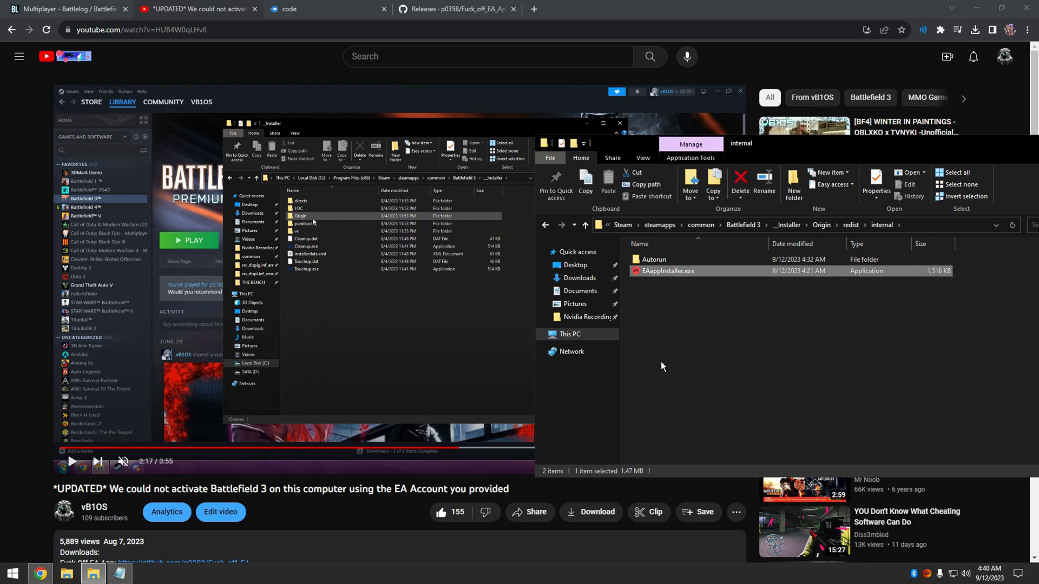
key("Delete")
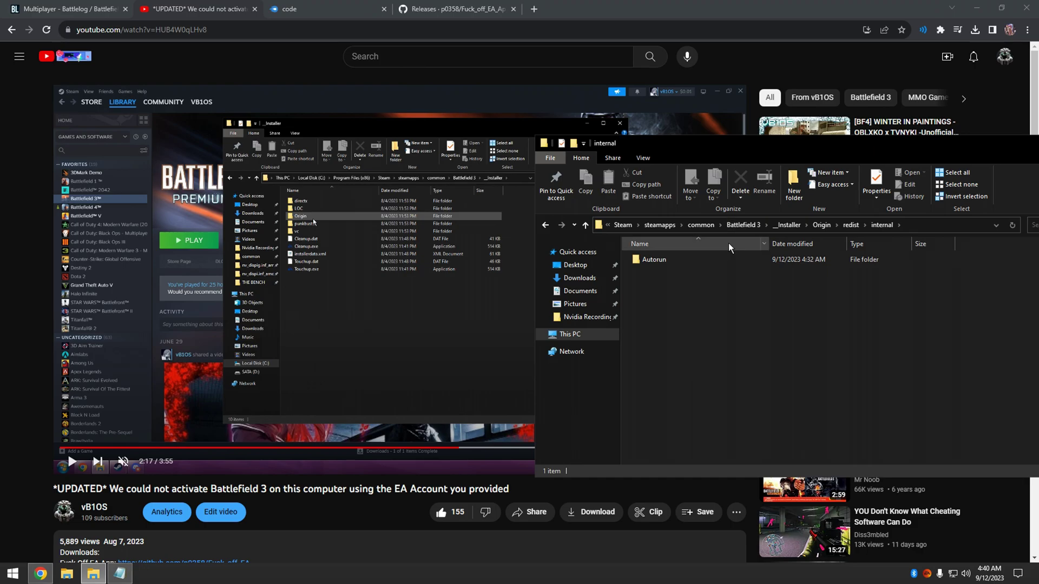
Delete EAappInstaller.exe from Battlefield 4's __Installer\Origin\redist\internal folder
left_click(699, 225)
double_click(657, 271)
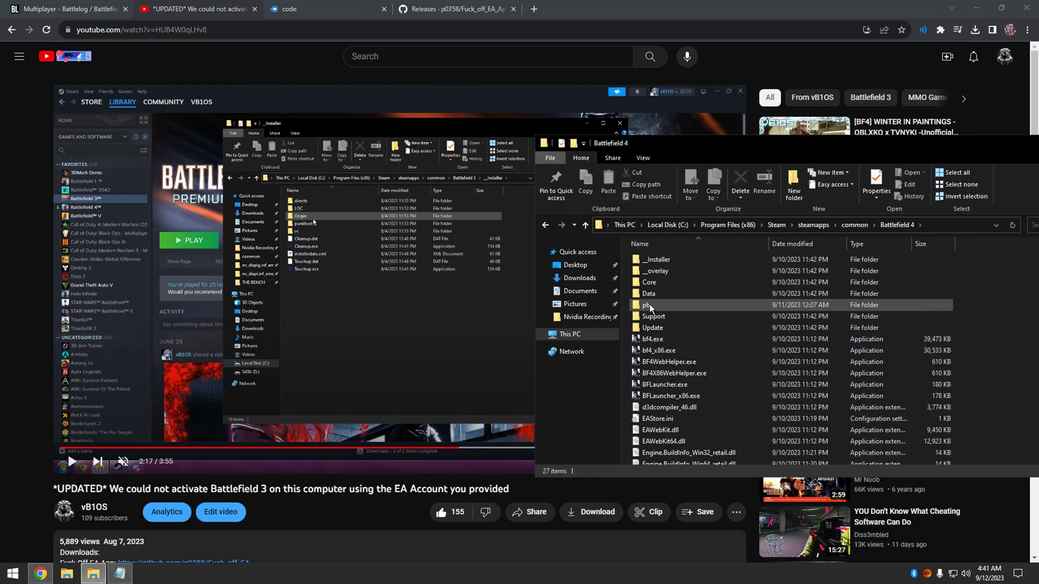
double_click(658, 259)
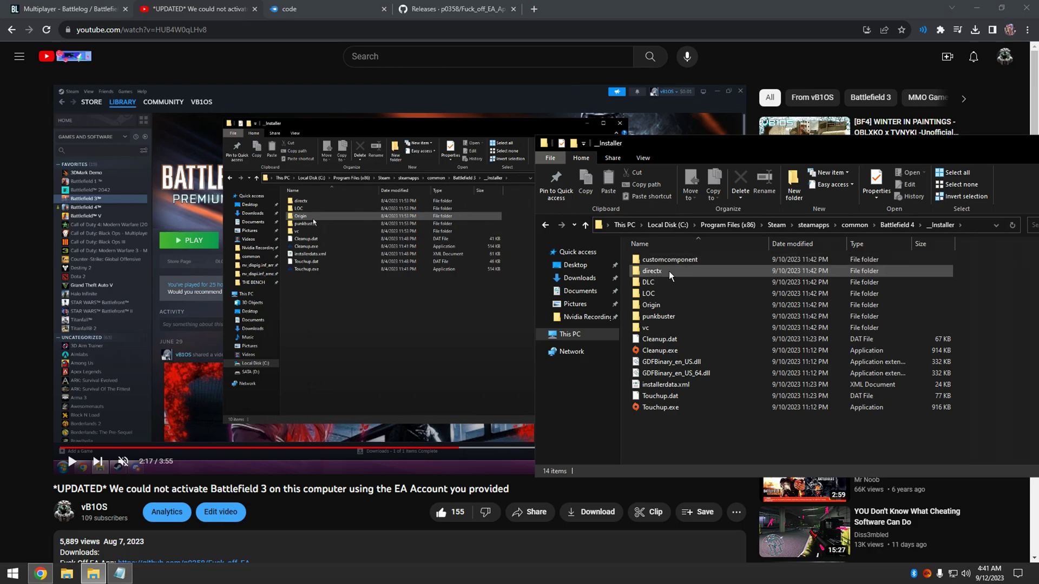
double_click(665, 305)
double_click(673, 262)
double_click(673, 262)
left_click(668, 271)
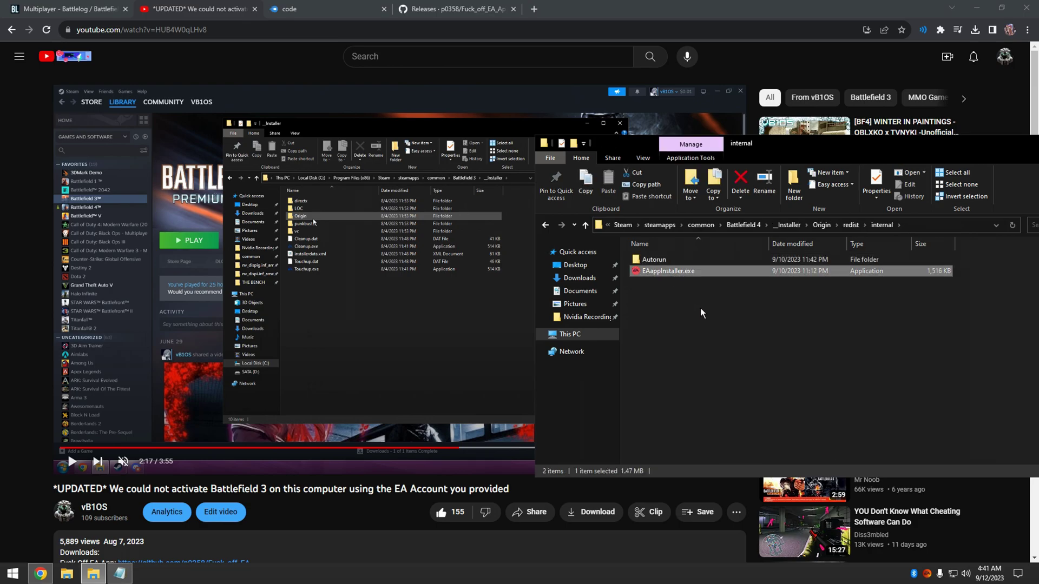
key("Delete")
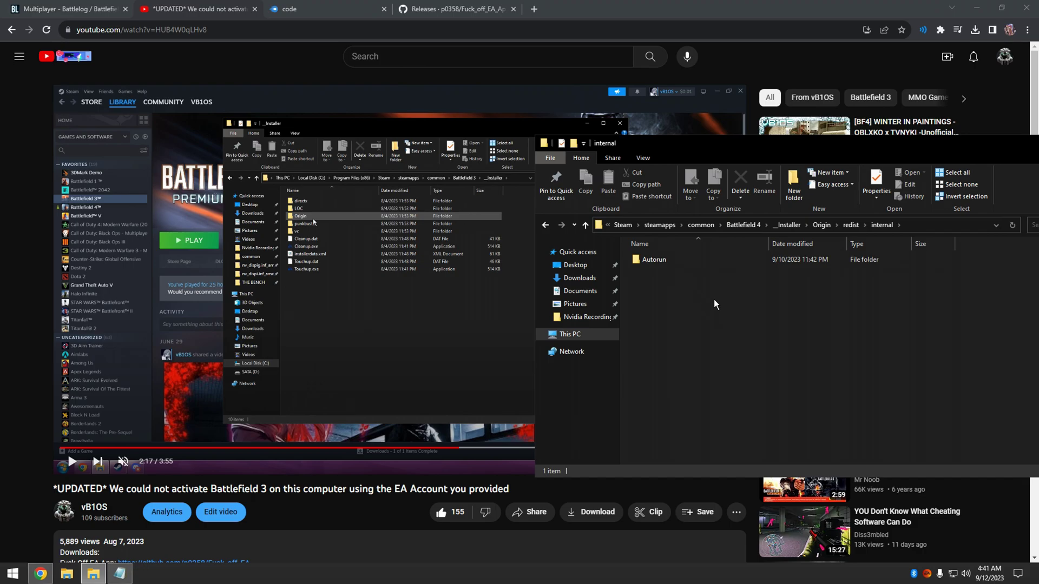
Close File Explorer and resume the tutorial video at 2:25
left_click_drag(720, 143, 532, 135)
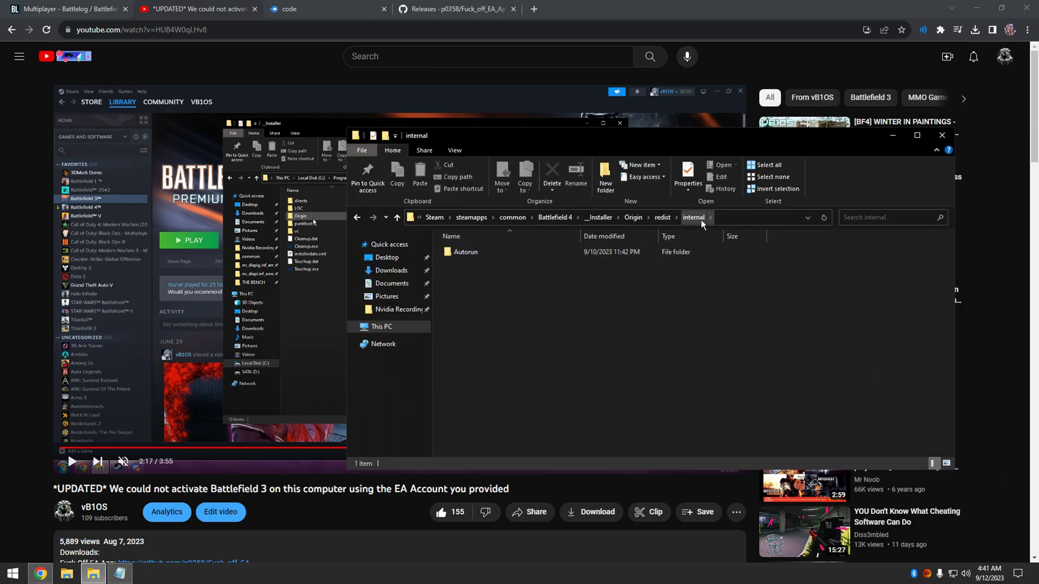
left_click(942, 135)
left_click(482, 382)
left_click(481, 449)
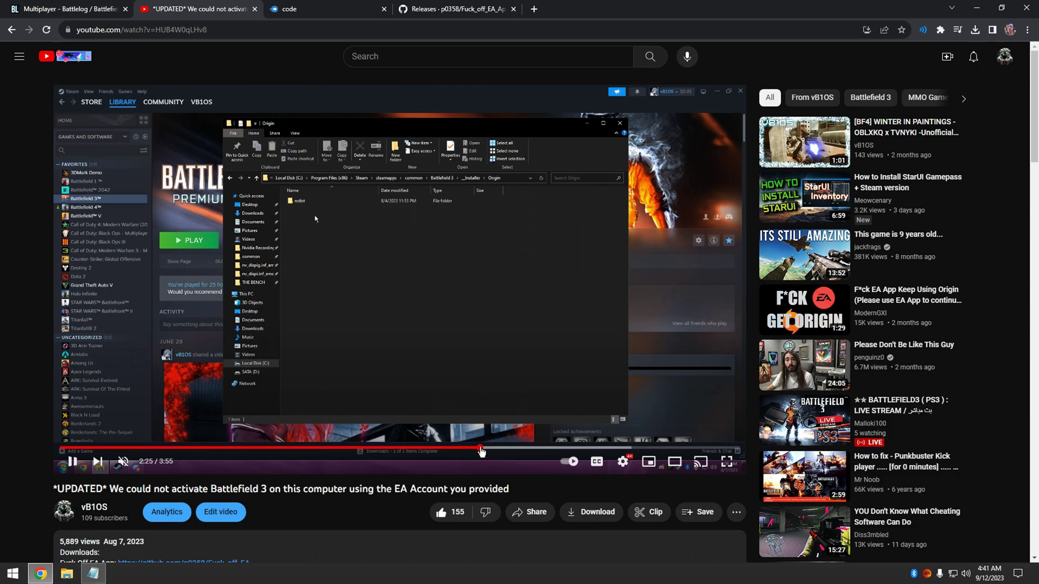
Scrub the tutorial back to about 1:56, then close the browser window
left_click_drag(496, 449, 551, 448)
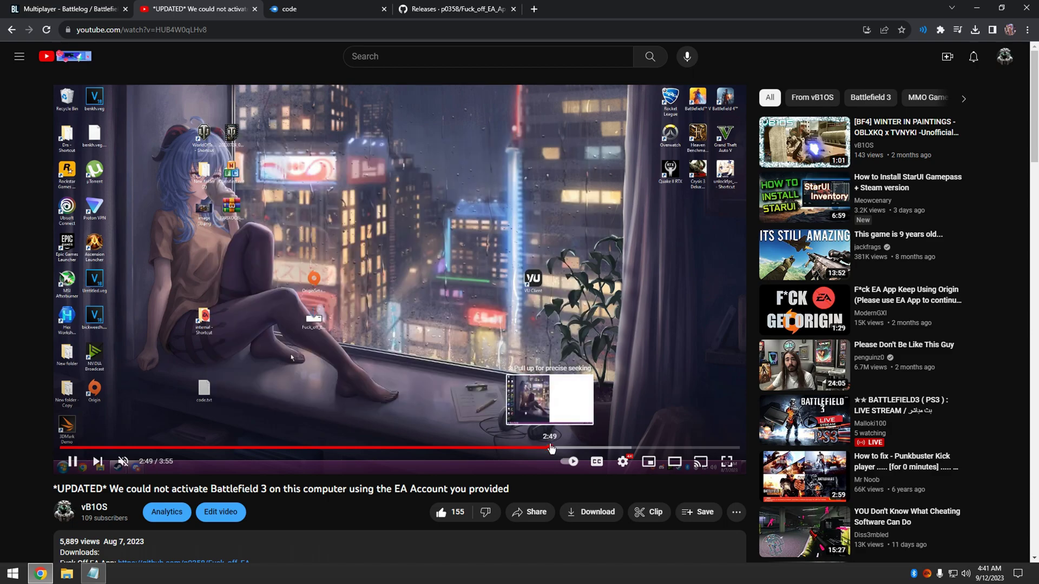
left_click_drag(540, 447, 390, 449)
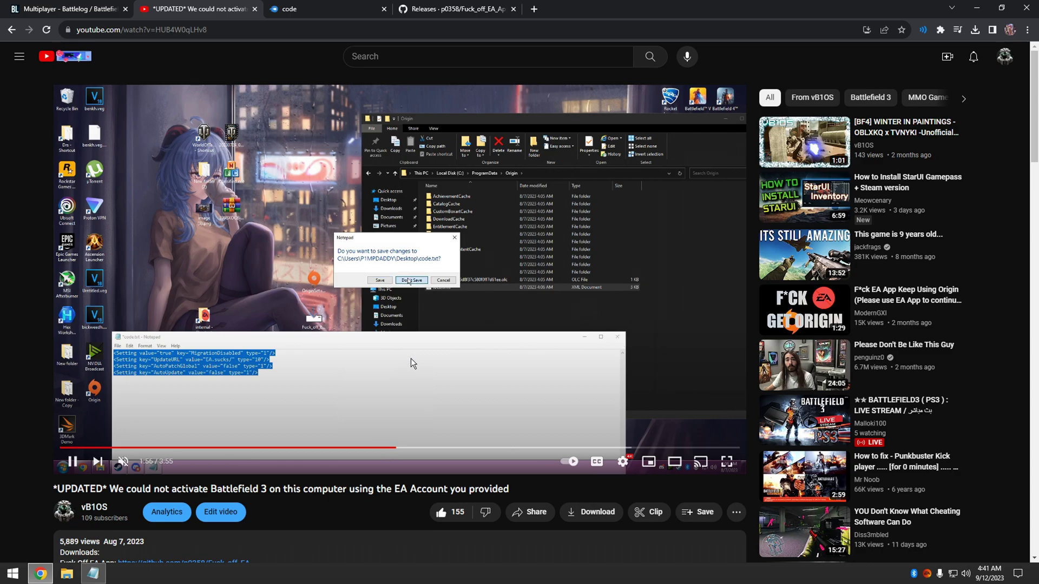
left_click(1002, 8)
left_click(488, 8)
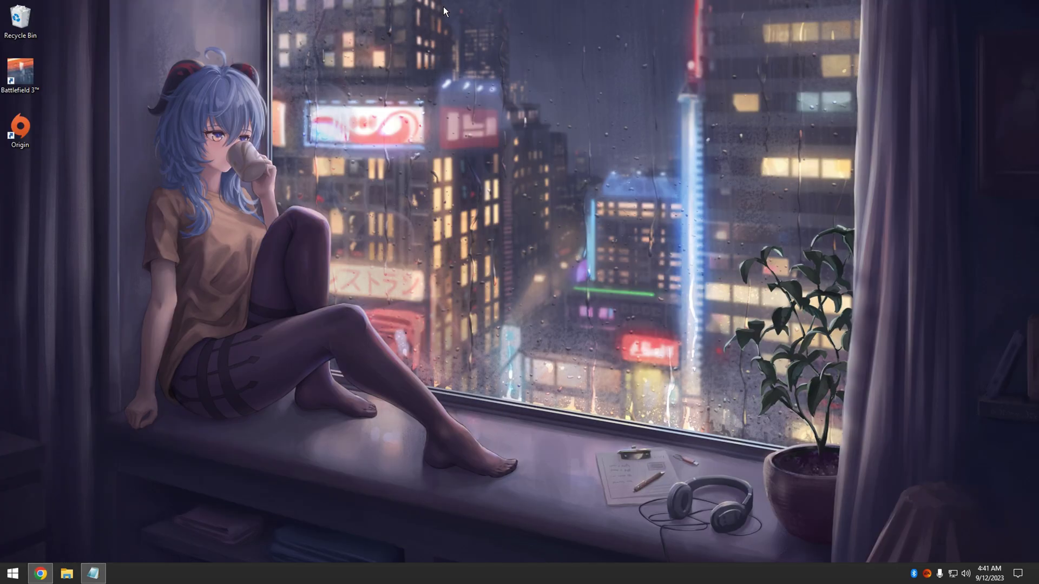
Install the Fuck_off_EA_App_installer.exe patch into the Origin folder from Downloads
left_click(69, 572)
left_click(387, 270)
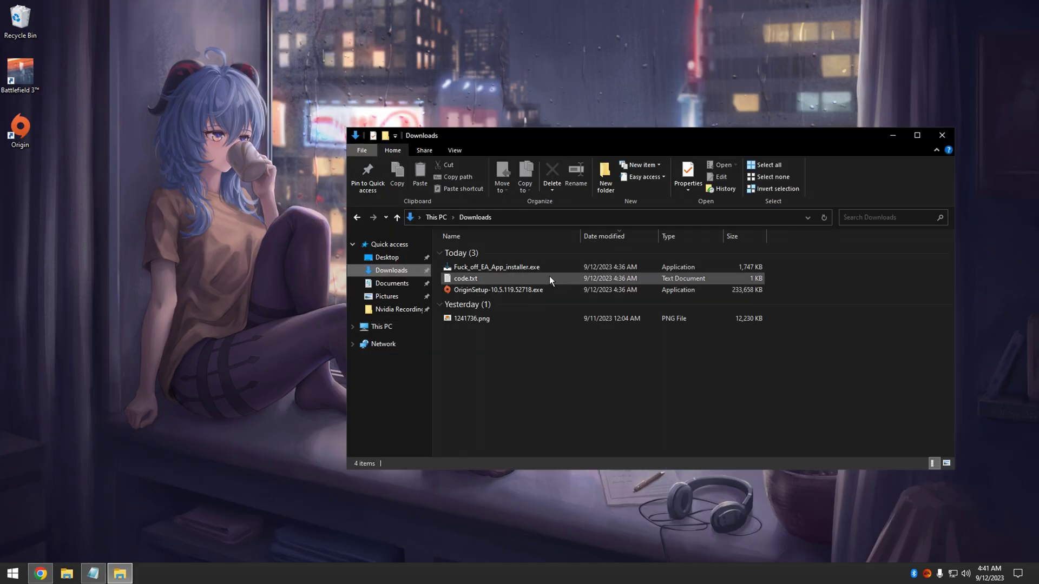
double_click(547, 269)
left_click(609, 297)
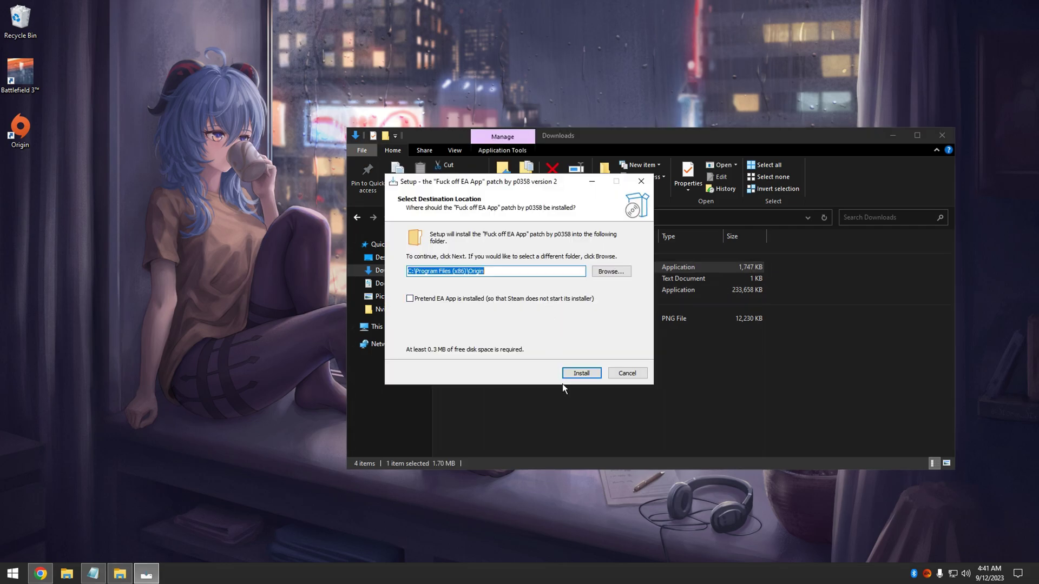
left_click(590, 375)
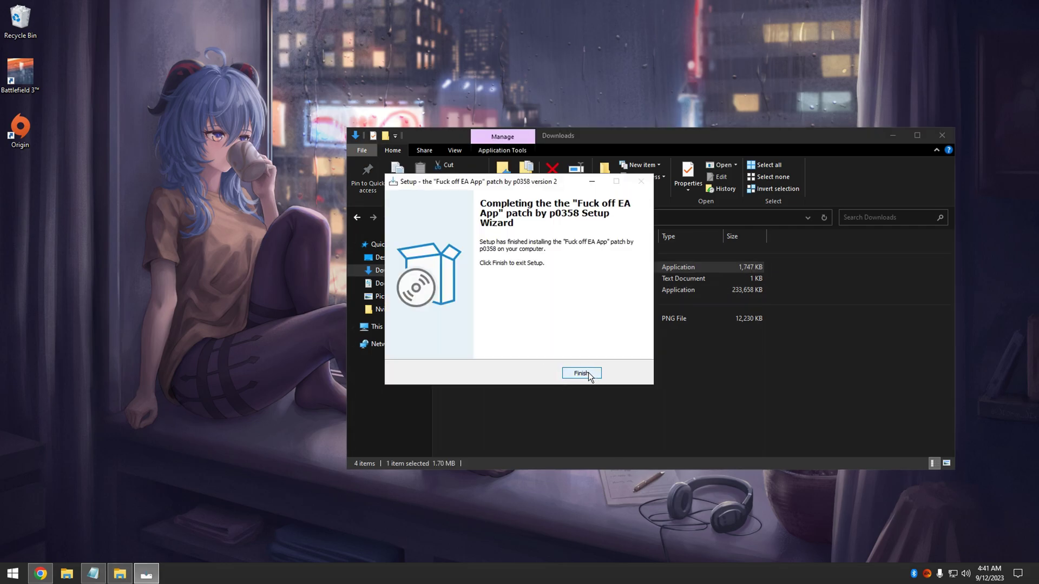
left_click(581, 373)
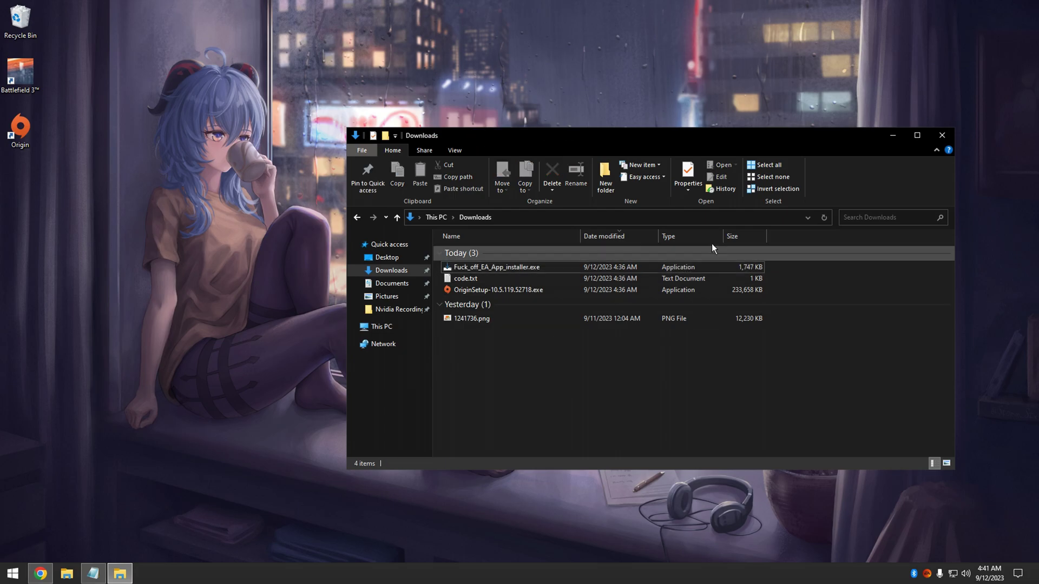
left_click(937, 139)
Launch Origin and permanently empty the 11 items from the Recycle Bin
double_click(27, 128)
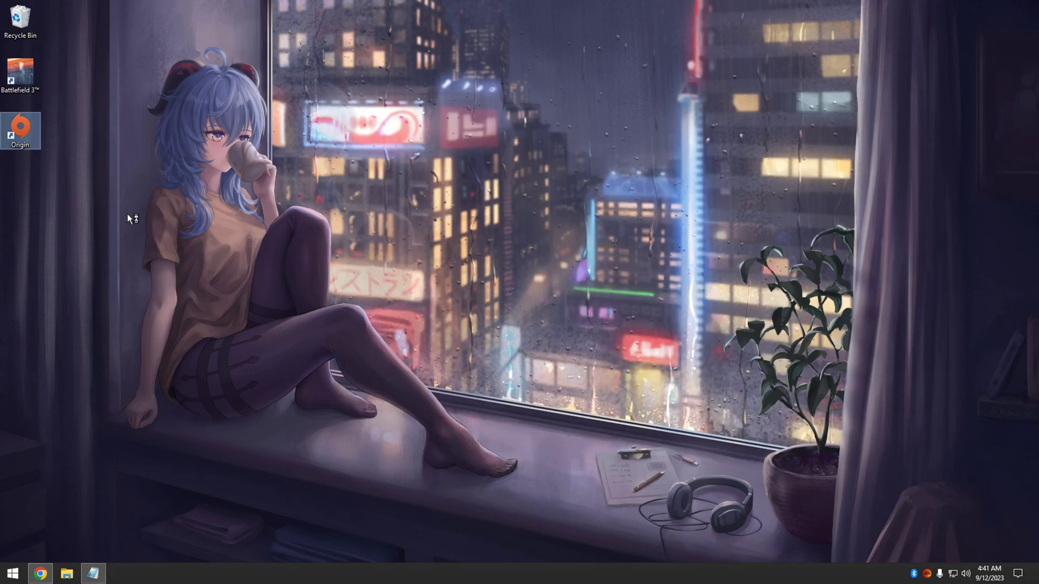
double_click(20, 21)
left_click(366, 176)
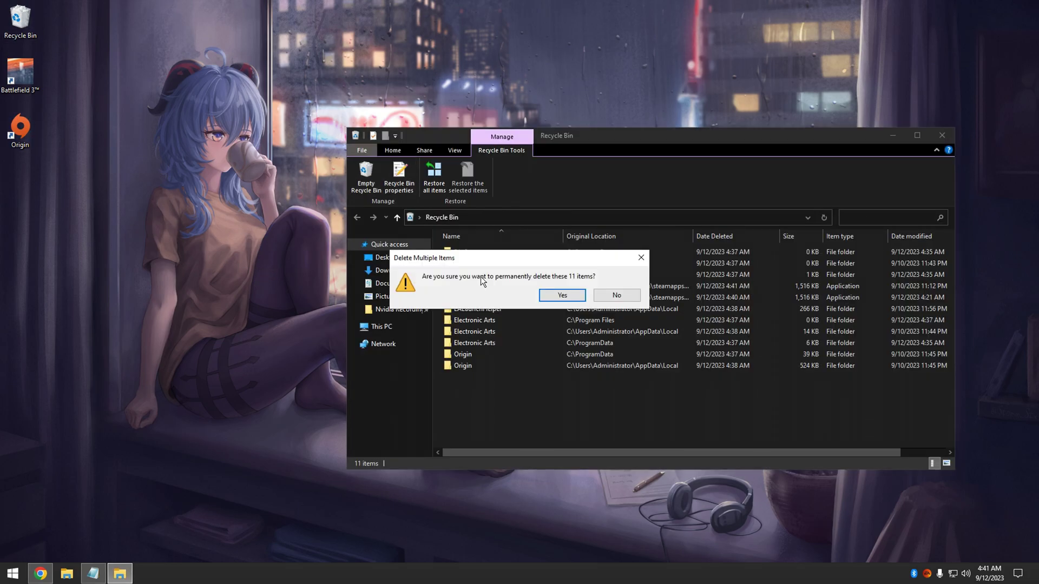
left_click(577, 295)
left_click(942, 135)
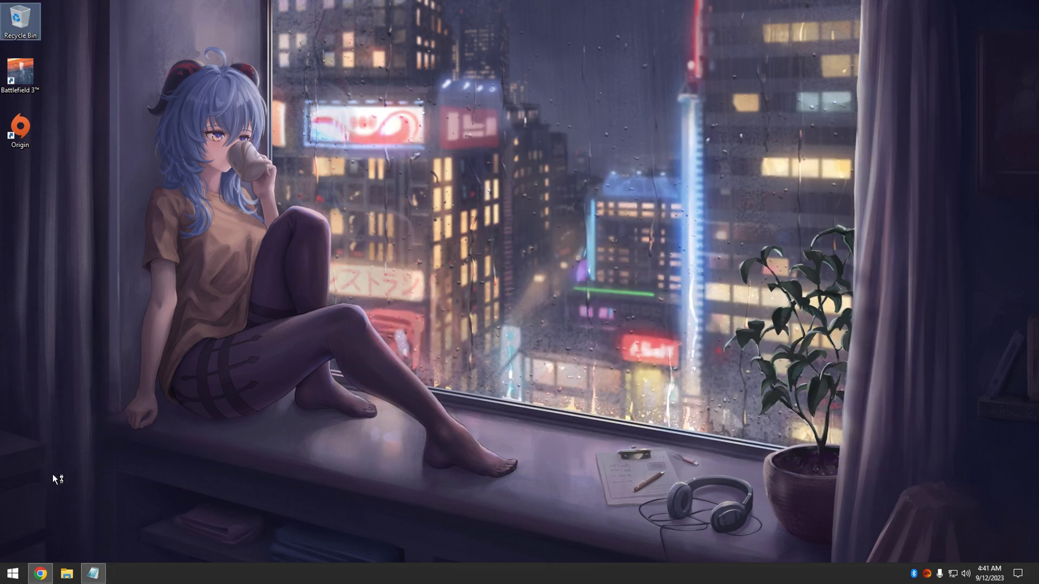
left_click(93, 574)
left_click(242, 83)
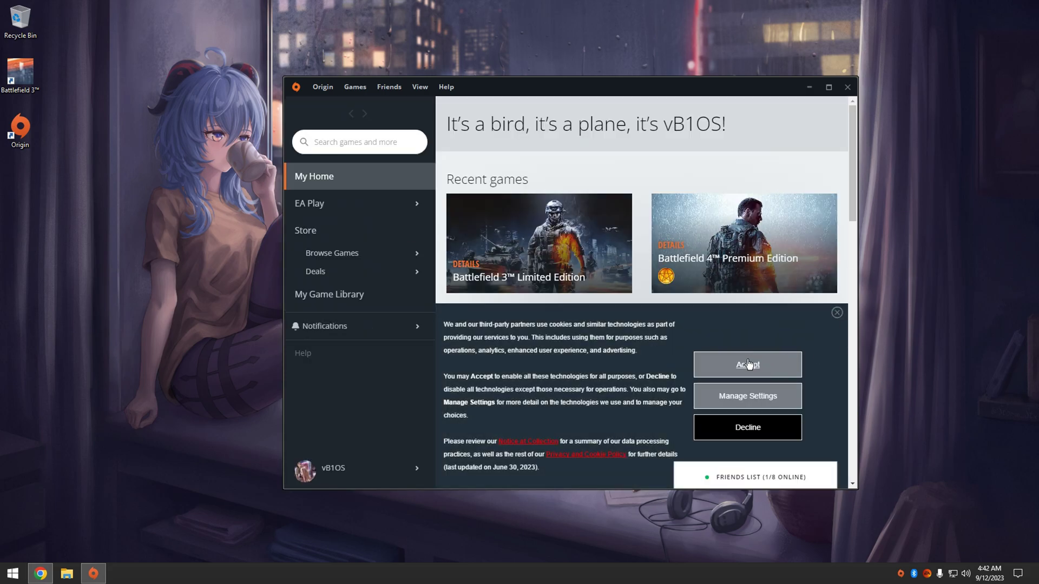
Dismiss Origin's cookie consent notice and close the Origin window
left_click(836, 313)
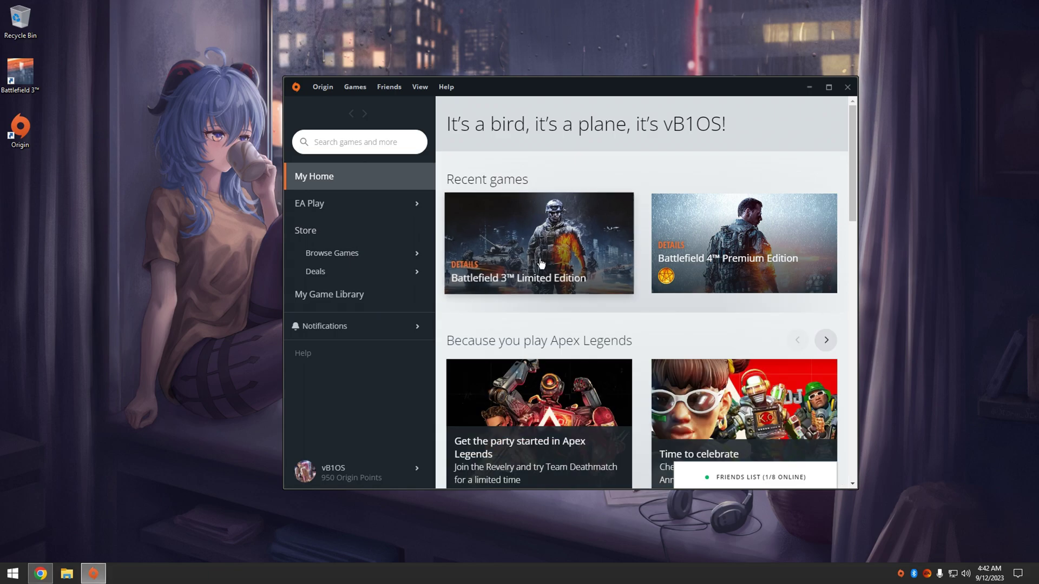
left_click(847, 89)
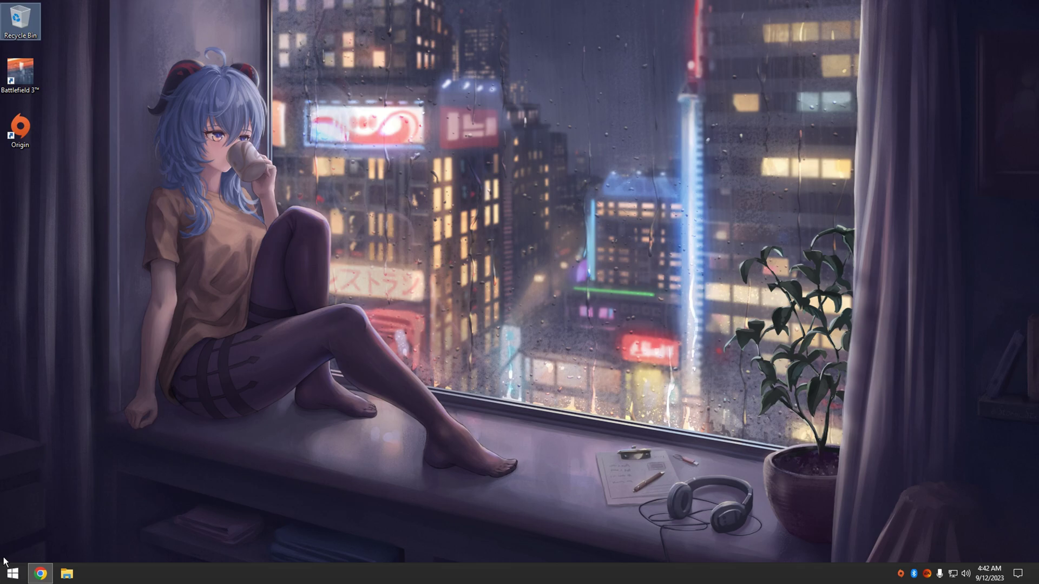
left_click(12, 573)
Start Steam, play Battlefield 3 from the library, close the Midweek Deal popup, and return to Battlelog
left_click(51, 339)
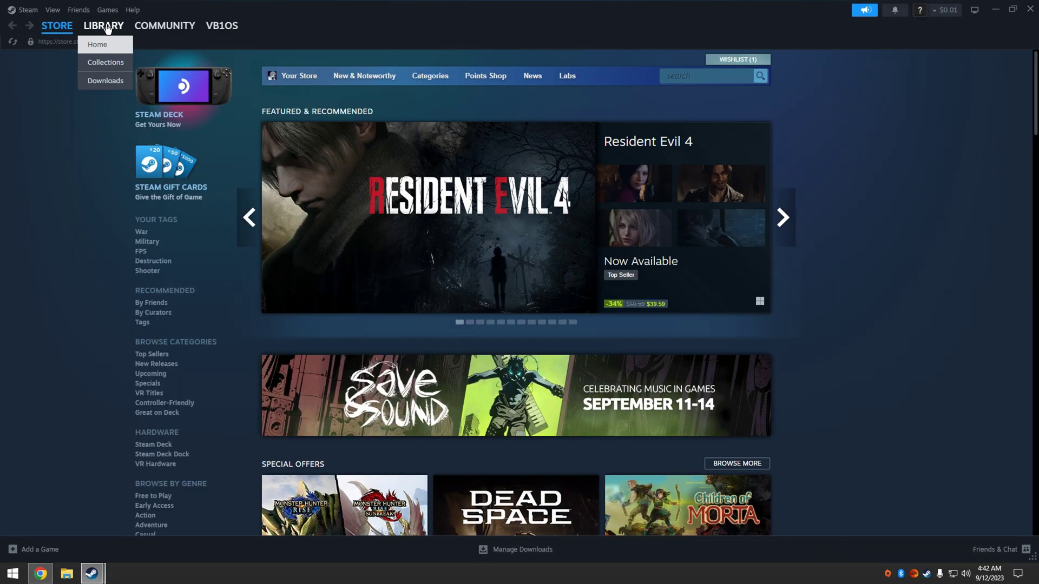
left_click(102, 43)
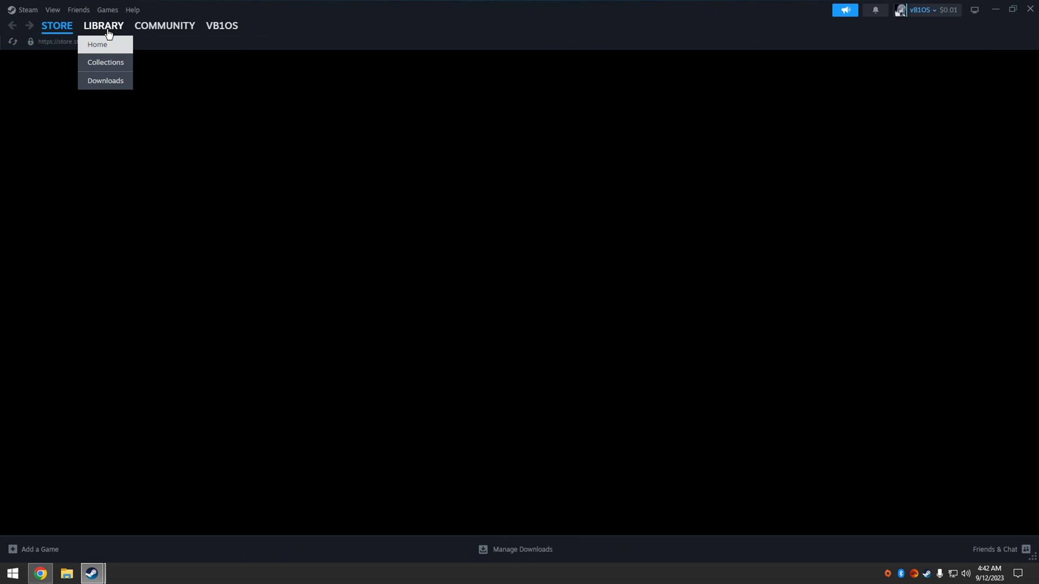
left_click(78, 158)
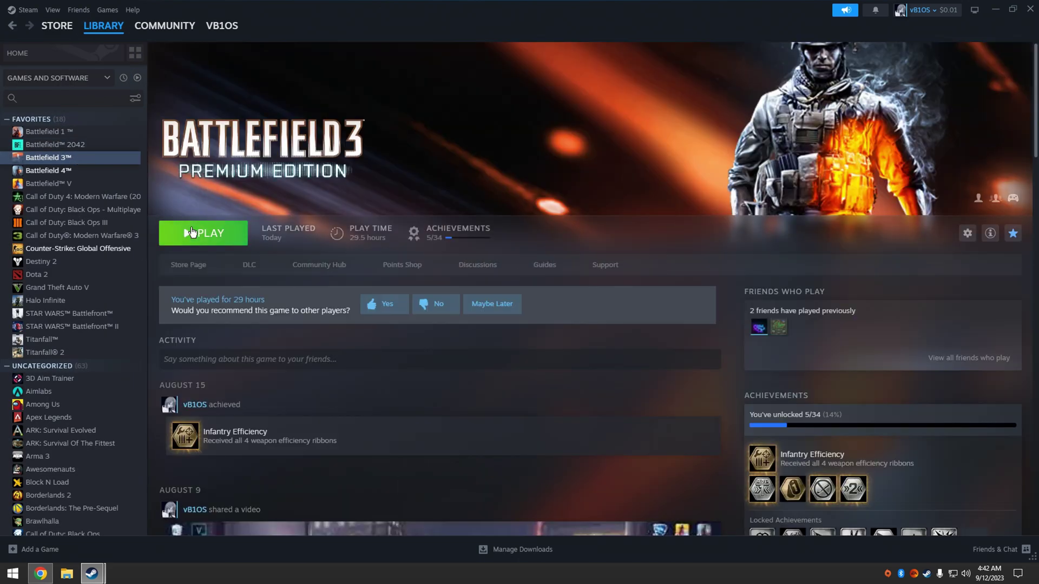
left_click(195, 233)
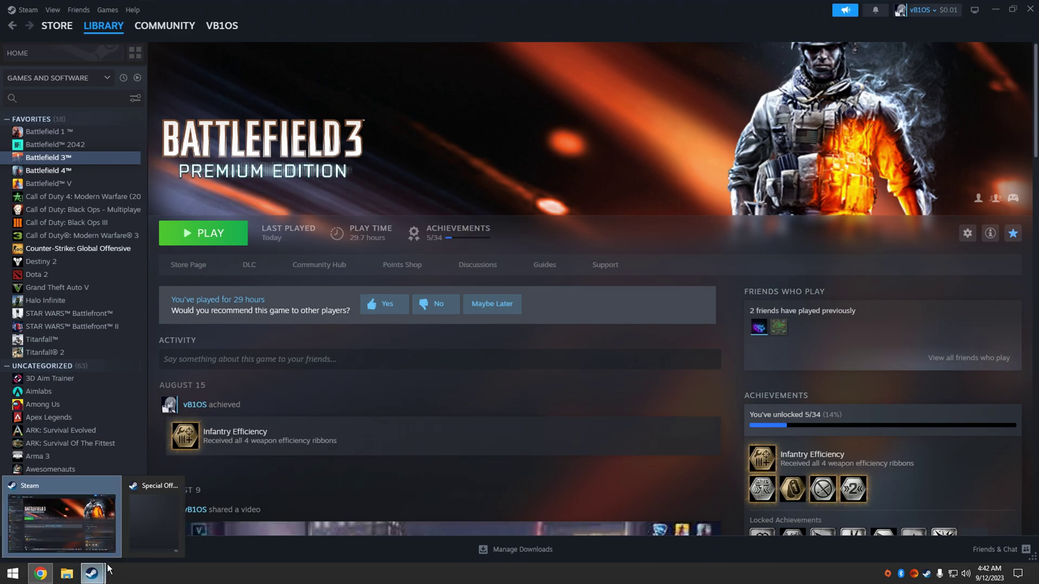
left_click(701, 66)
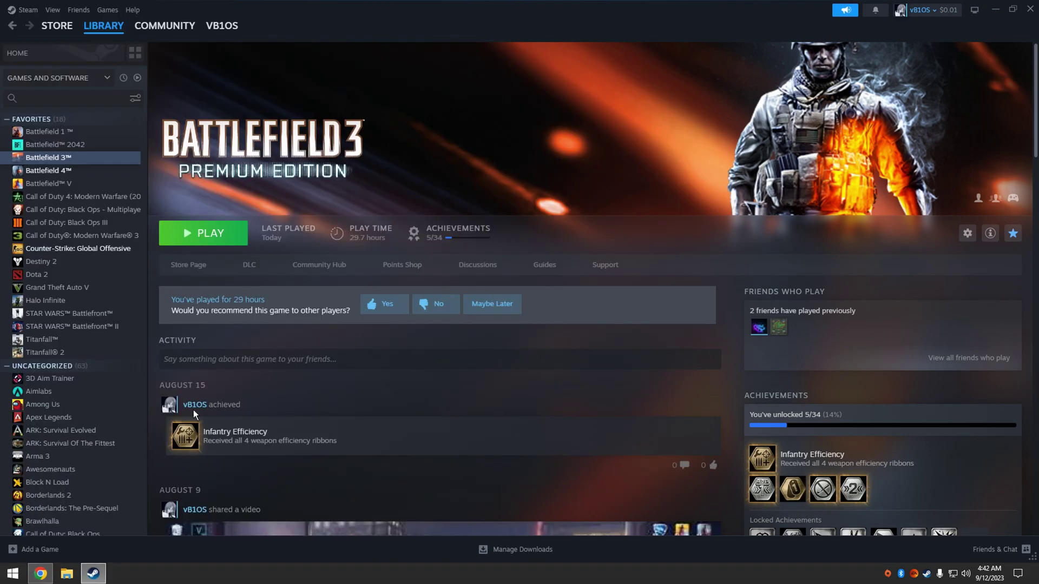
left_click(40, 573)
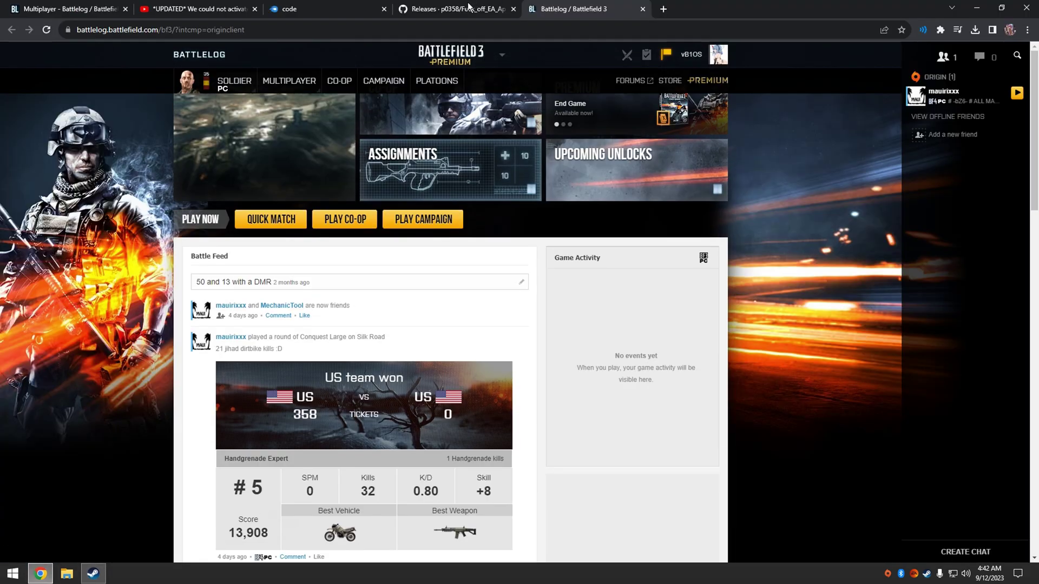
Sort multiplayer servers by ping, join [USA] VINNY'S FUN HOUSE, and allow firewall access
left_click(289, 80)
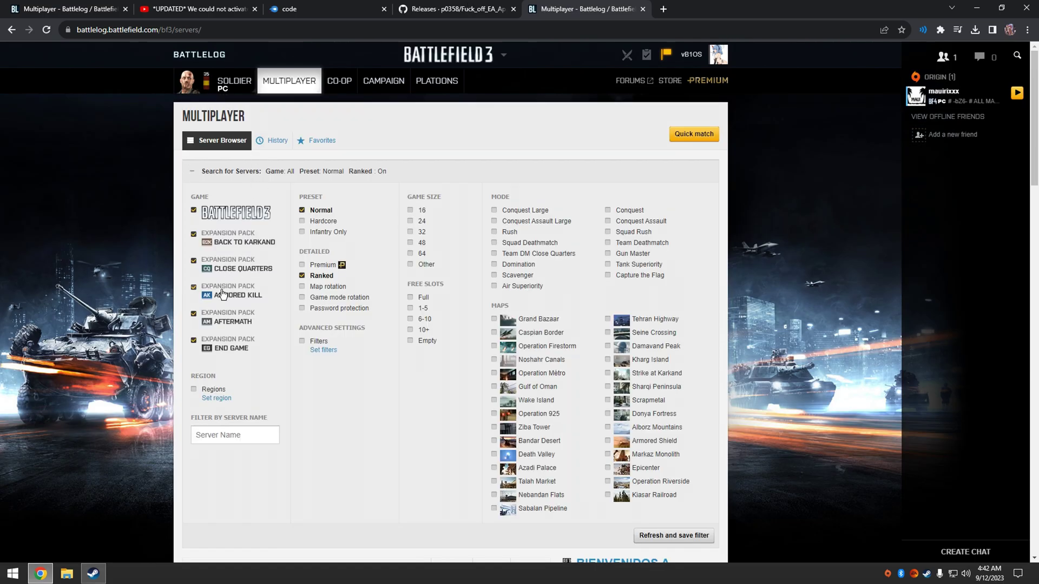
scroll(229, 324, "down", 3)
scroll(228, 325, "up", 3)
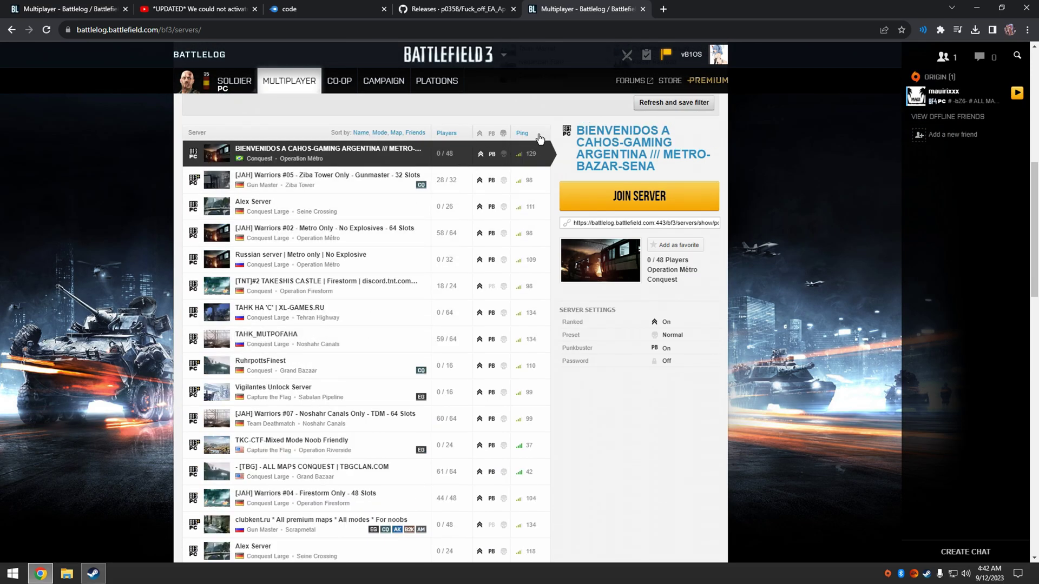
left_click(529, 147)
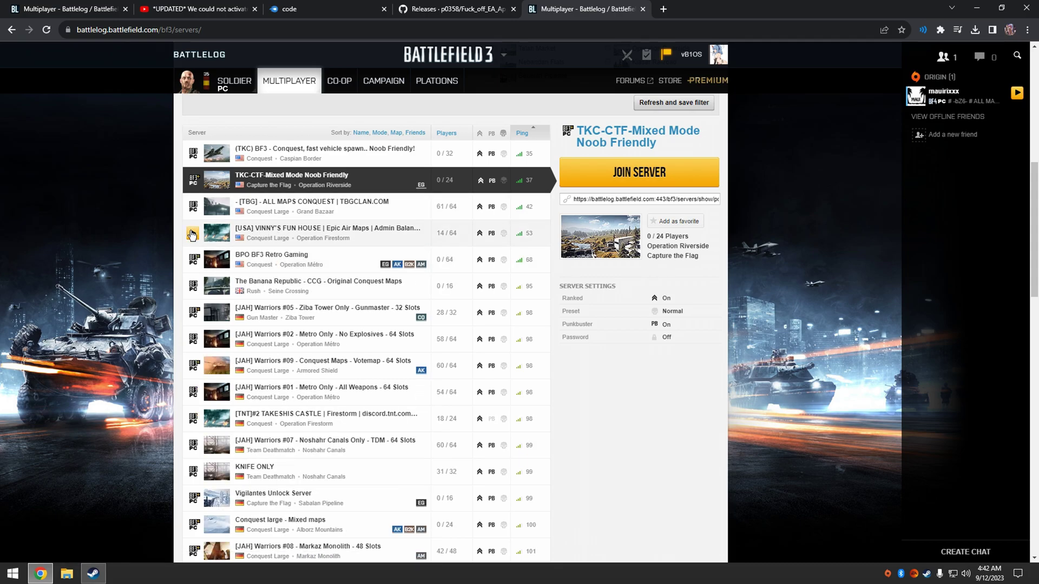
left_click(192, 234)
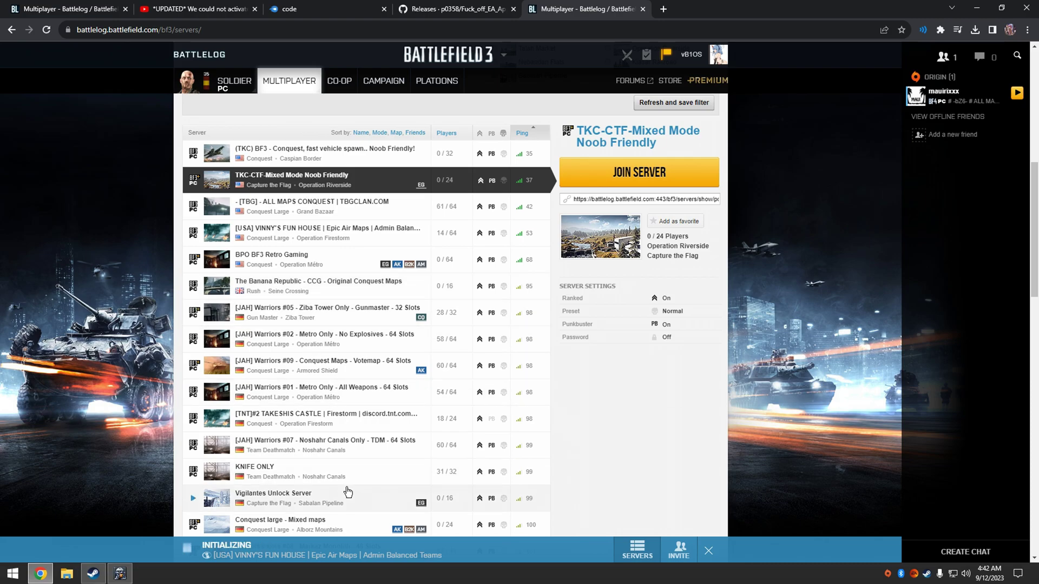
mouse_move(125, 578)
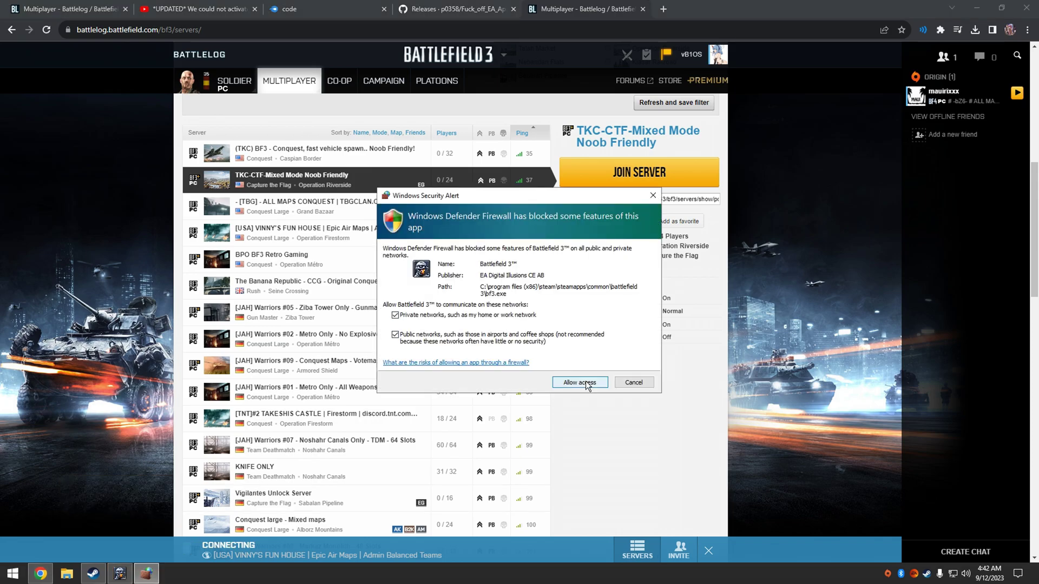
left_click(586, 386)
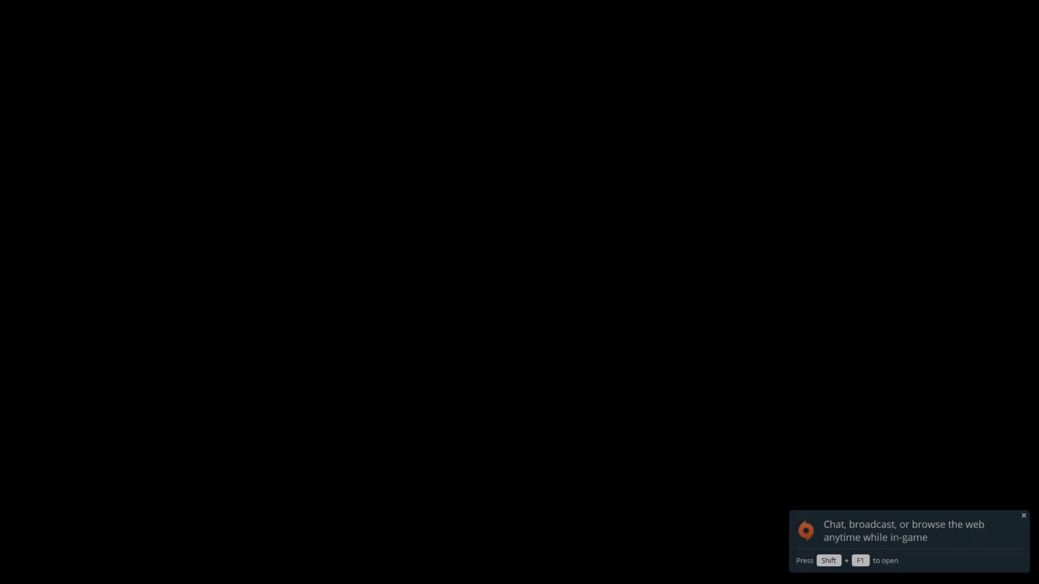